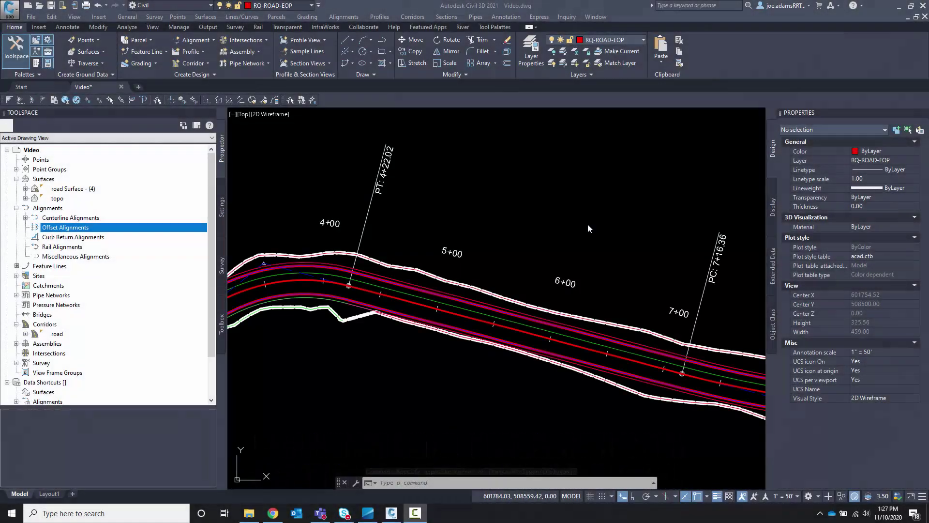
Pan and zoom along the road corridor to inspect its cross-section and plan layout.
{"action": "left_click", "coordinate": [587, 224]}
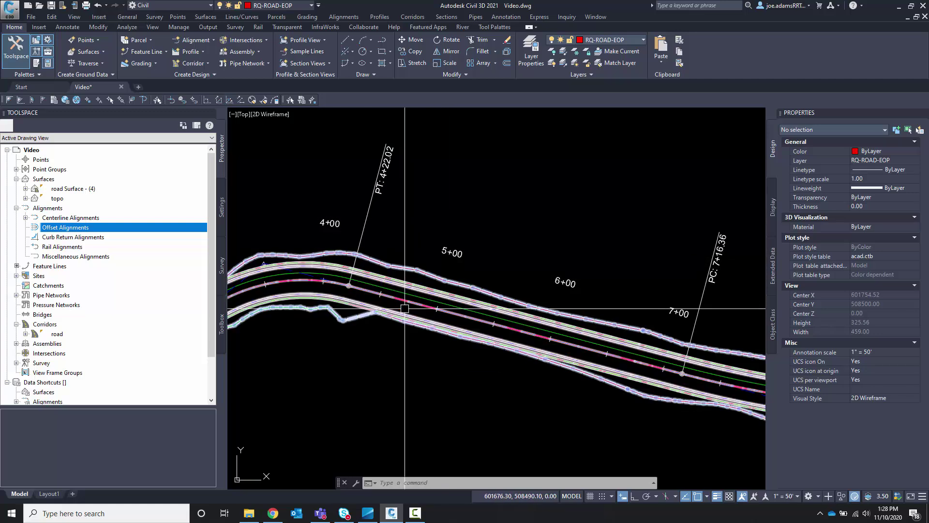
{"action": "scroll", "coordinate": [395, 265], "scroll_direction": "down", "scroll_amount": 8}
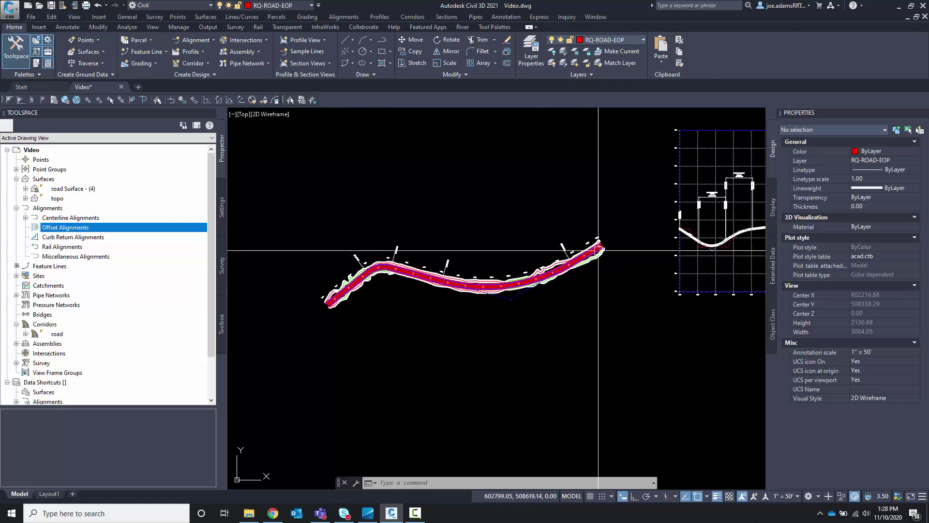
{"action": "middle_click_drag", "start_coordinate": [699, 217], "coordinate": [252, 227]}
{"action": "scroll", "coordinate": [538, 218], "scroll_direction": "up", "scroll_amount": 17}
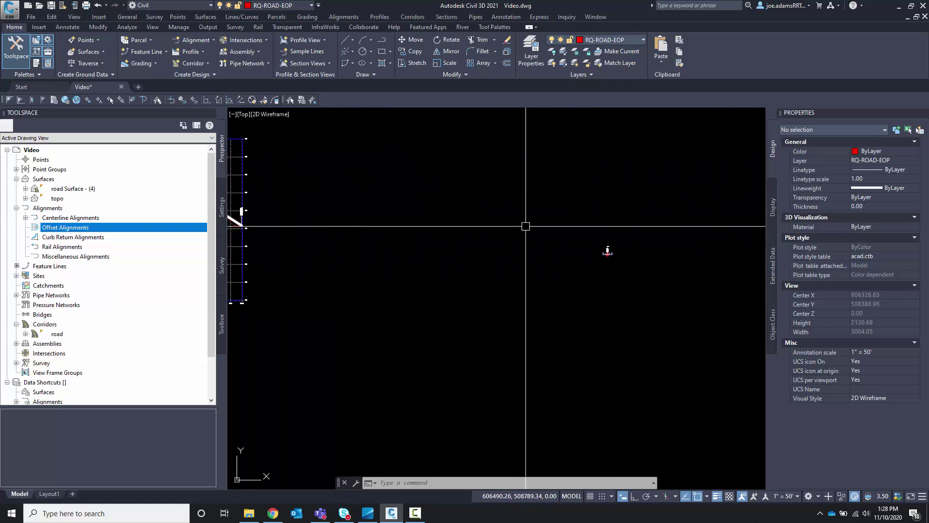
{"action": "scroll", "coordinate": [581, 318], "scroll_direction": "up", "scroll_amount": 2}
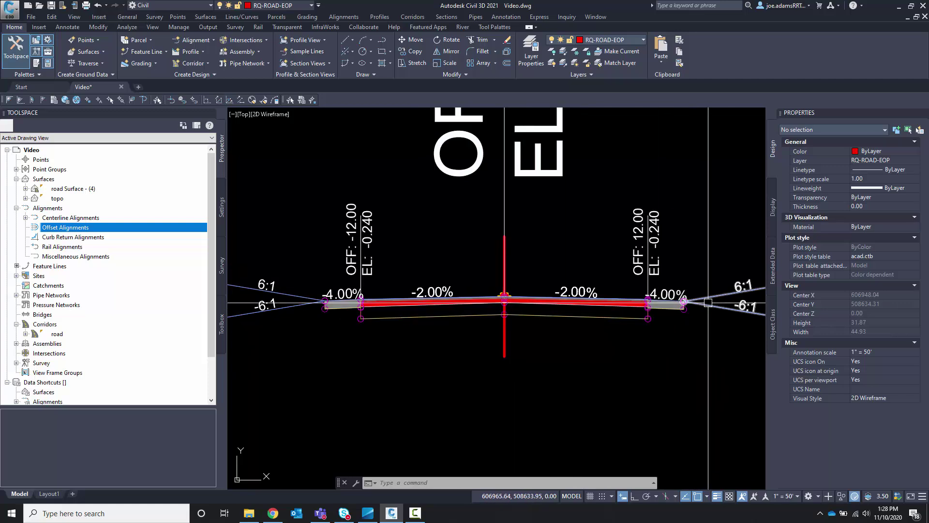
{"action": "scroll", "coordinate": [588, 286], "scroll_direction": "down", "scroll_amount": 17}
{"action": "scroll", "coordinate": [590, 287], "scroll_direction": "down", "scroll_amount": 5}
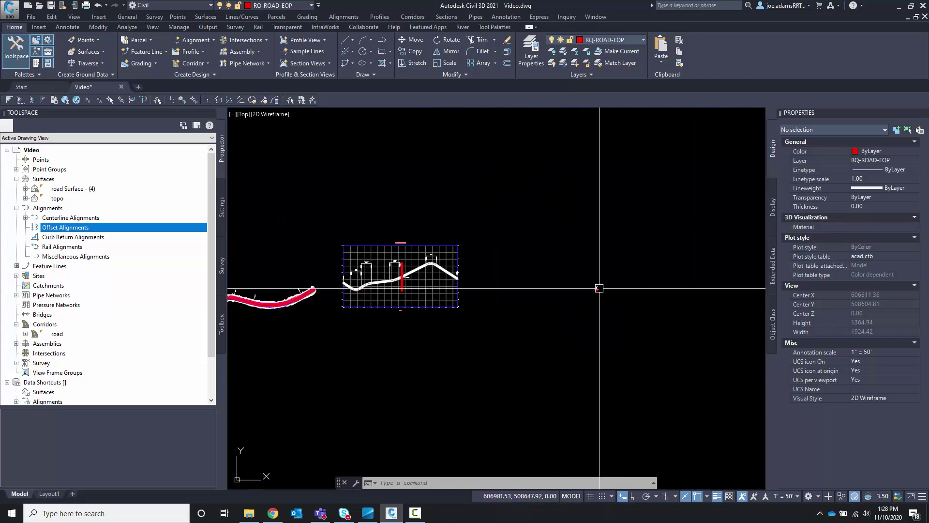
{"action": "middle_click_drag", "start_coordinate": [591, 287], "coordinate": [741, 286]}
{"action": "scroll", "coordinate": [405, 267], "scroll_direction": "up", "scroll_amount": 3}
{"action": "scroll", "coordinate": [405, 267], "scroll_direction": "up", "scroll_amount": 8}
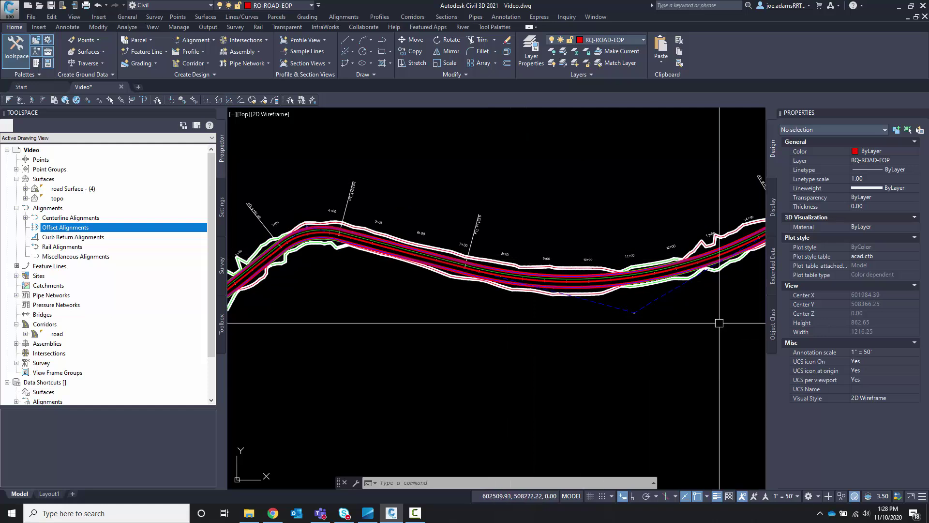
{"action": "mouse_move", "coordinate": [639, 169]}
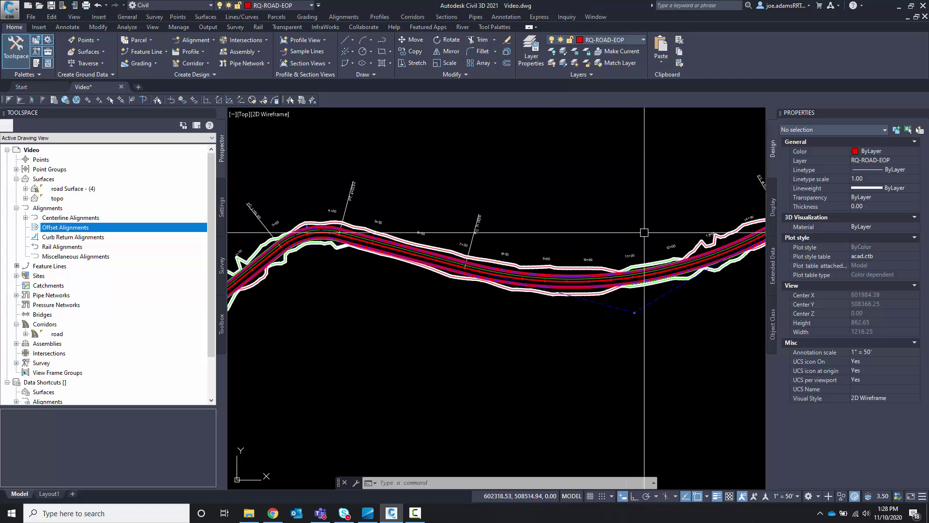
{"action": "middle_click_drag", "start_coordinate": [644, 234], "coordinate": [348, 231]}
{"action": "scroll", "coordinate": [568, 185], "scroll_direction": "up", "scroll_amount": 2}
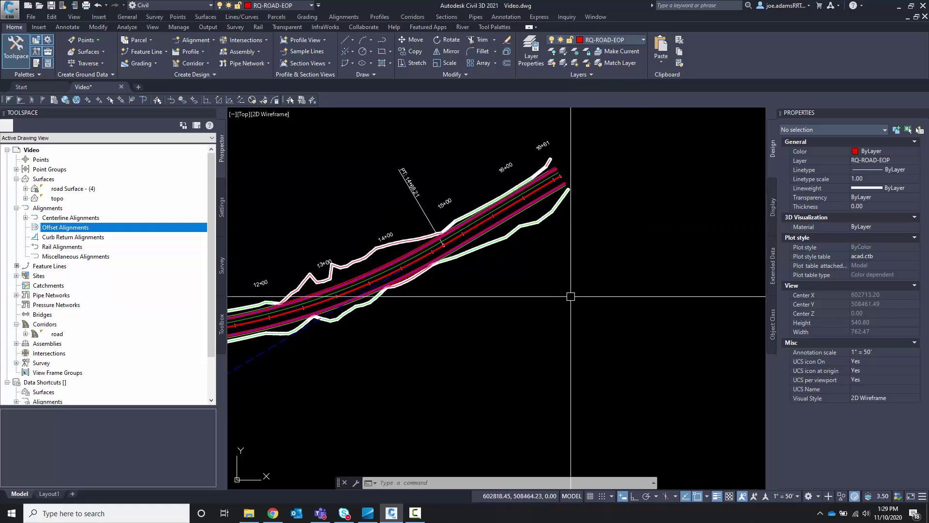
{"action": "scroll", "coordinate": [525, 311], "scroll_direction": "down", "scroll_amount": 5}
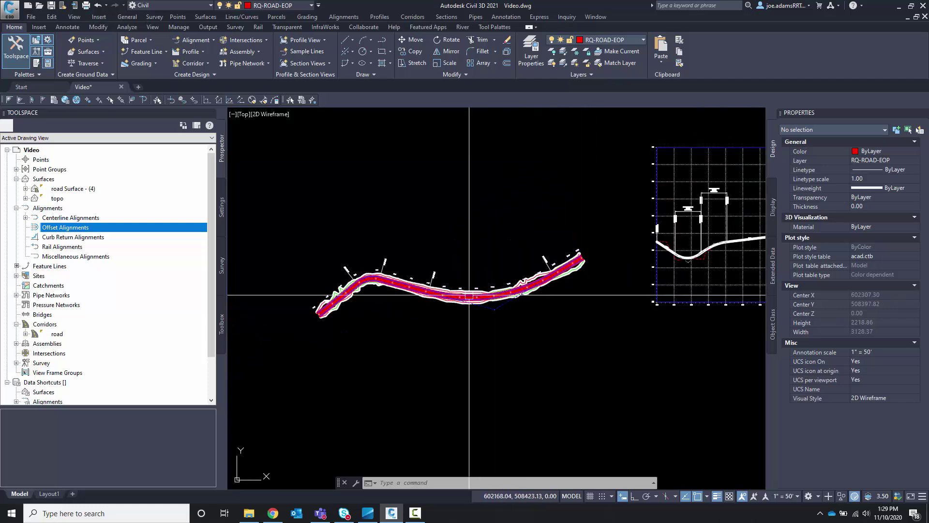
{"action": "scroll", "coordinate": [441, 294], "scroll_direction": "up", "scroll_amount": 2}
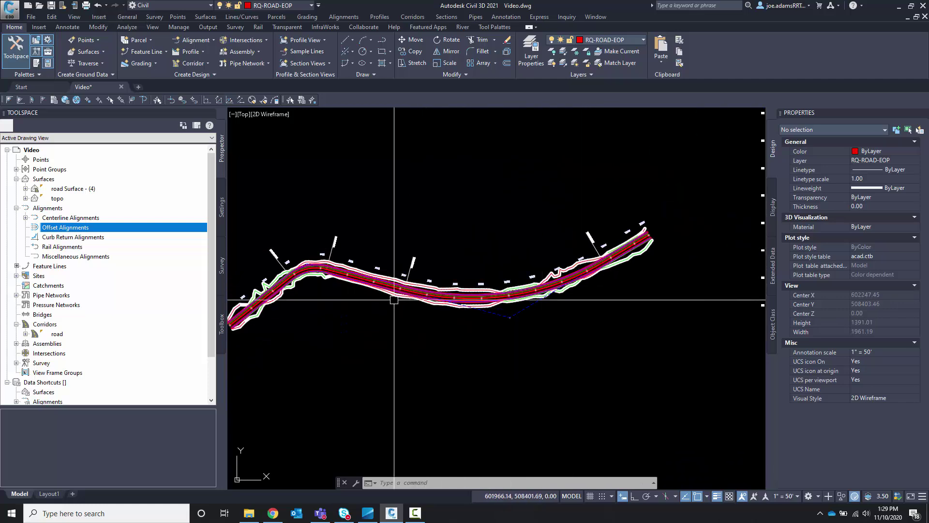
{"action": "scroll", "coordinate": [303, 277], "scroll_direction": "up", "scroll_amount": 4}
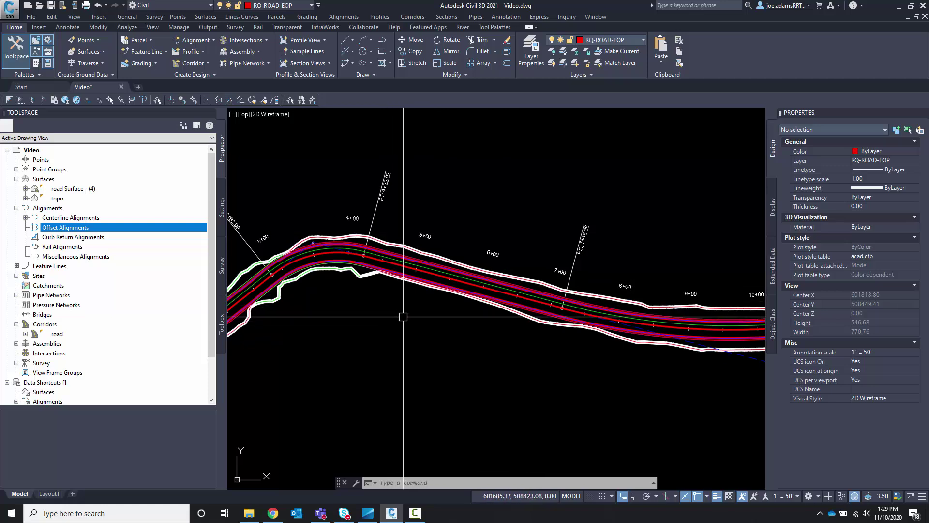
{"action": "mouse_move", "coordinate": [403, 315]}
{"action": "middle_mouse_down"}
{"action": "mouse_move", "coordinate": [450, 311]}
{"action": "mouse_move", "coordinate": [409, 307]}
{"action": "middle_mouse_up"}
{"action": "scroll", "coordinate": [602, 285], "scroll_direction": "down", "scroll_amount": 4}
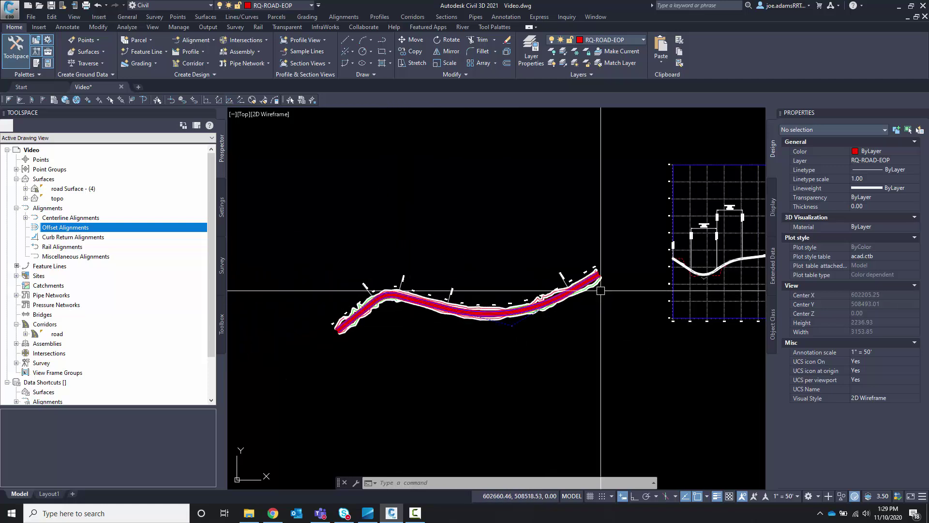
{"action": "scroll", "coordinate": [588, 289], "scroll_direction": "up", "scroll_amount": 2}
{"action": "scroll", "coordinate": [596, 286], "scroll_direction": "down", "scroll_amount": 4}
{"action": "scroll", "coordinate": [394, 286], "scroll_direction": "up", "scroll_amount": 6}
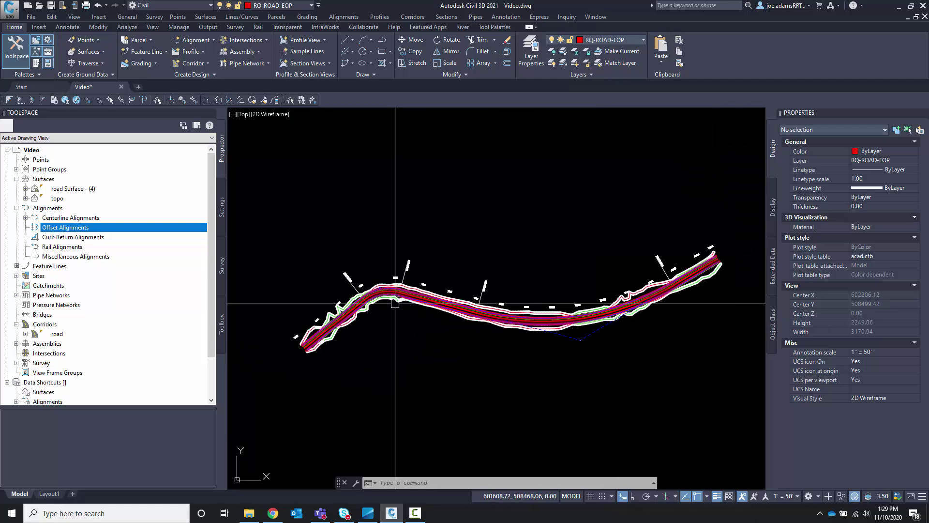
{"action": "scroll", "coordinate": [397, 298], "scroll_direction": "up", "scroll_amount": 7}
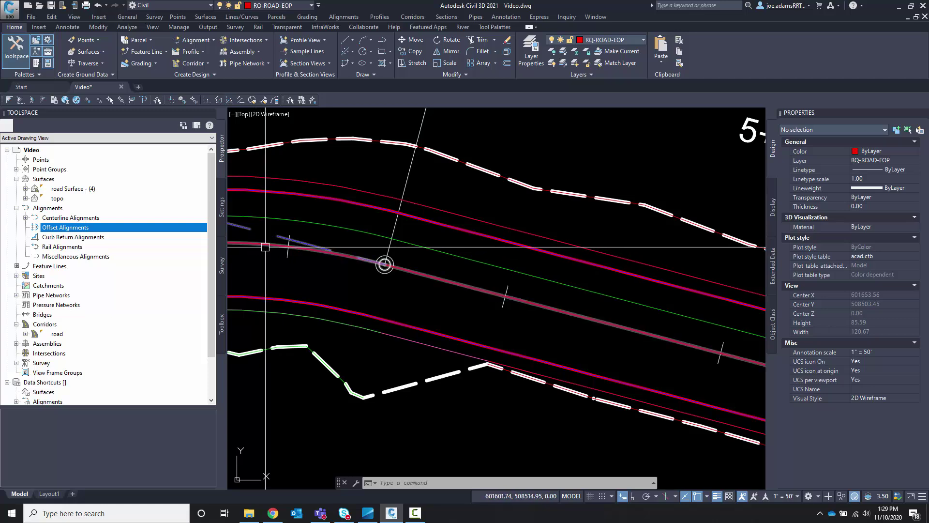
Create ROAD CL-Left and ROAD CL-Right offset alignments 12.000' from ROAD CL.
{"action": "left_click", "coordinate": [264, 243]}
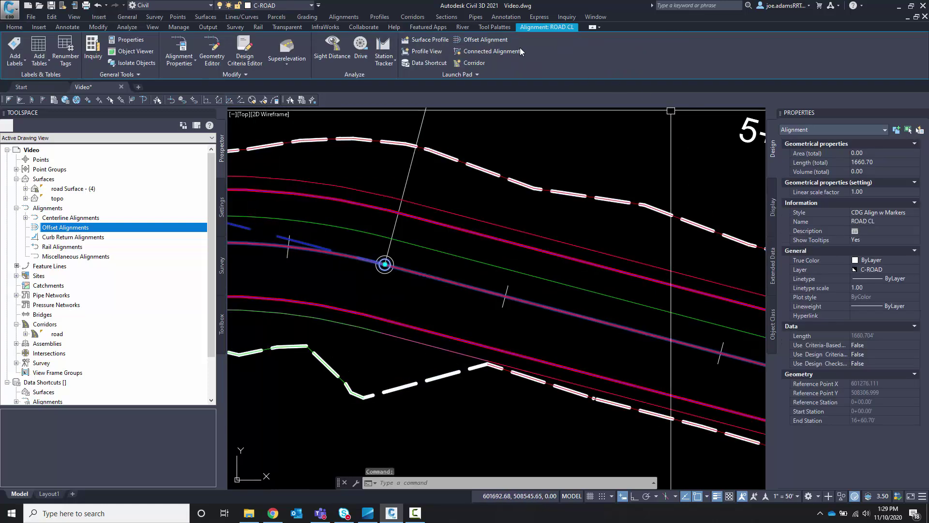
{"action": "left_click", "coordinate": [476, 40]}
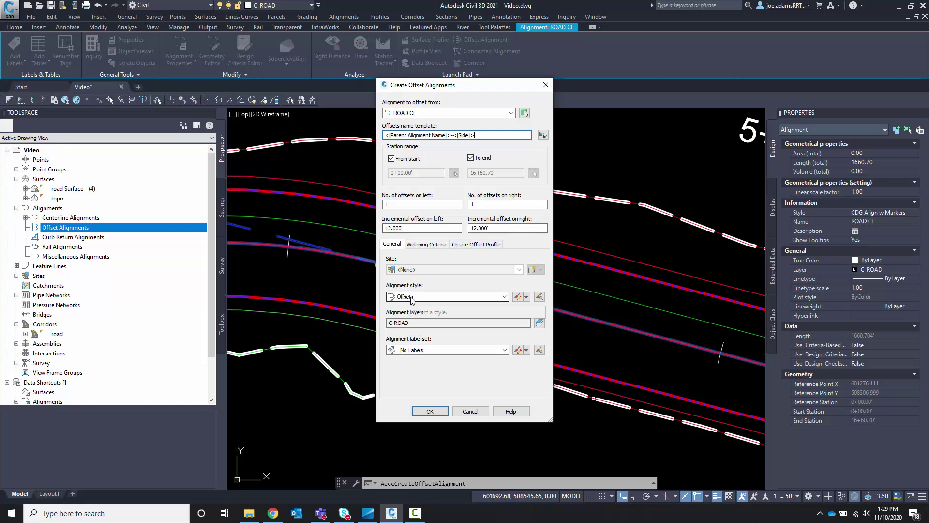
{"action": "left_click", "coordinate": [429, 412]}
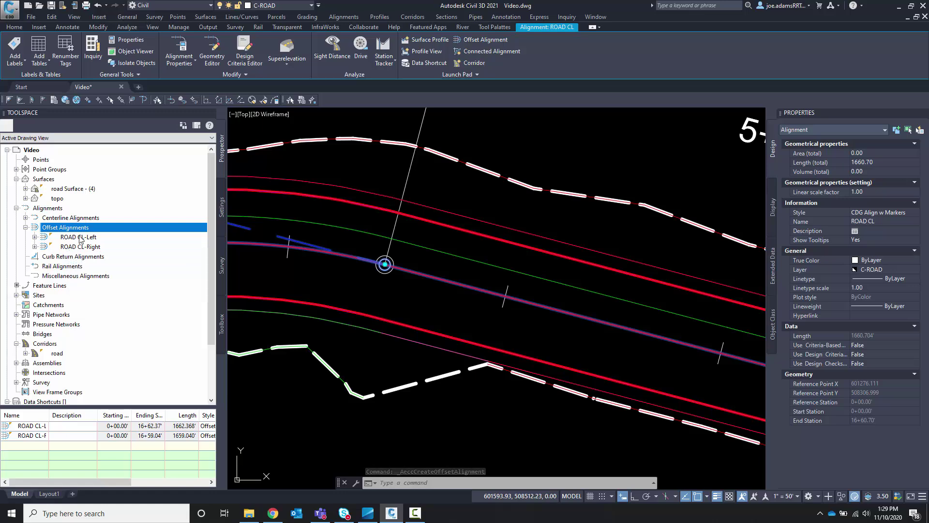
{"action": "key", "text": "Escape"}
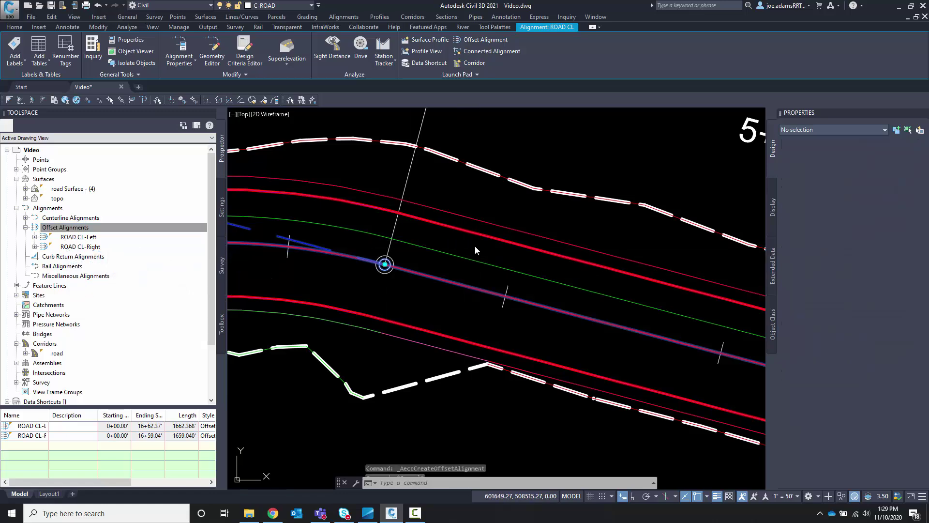
{"action": "left_click", "coordinate": [475, 232]}
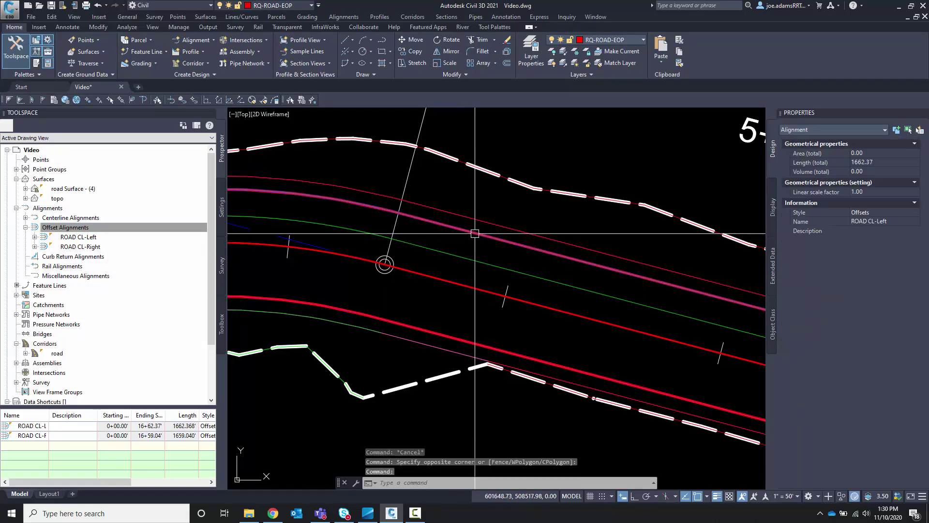
{"action": "key", "text": "Escape"}
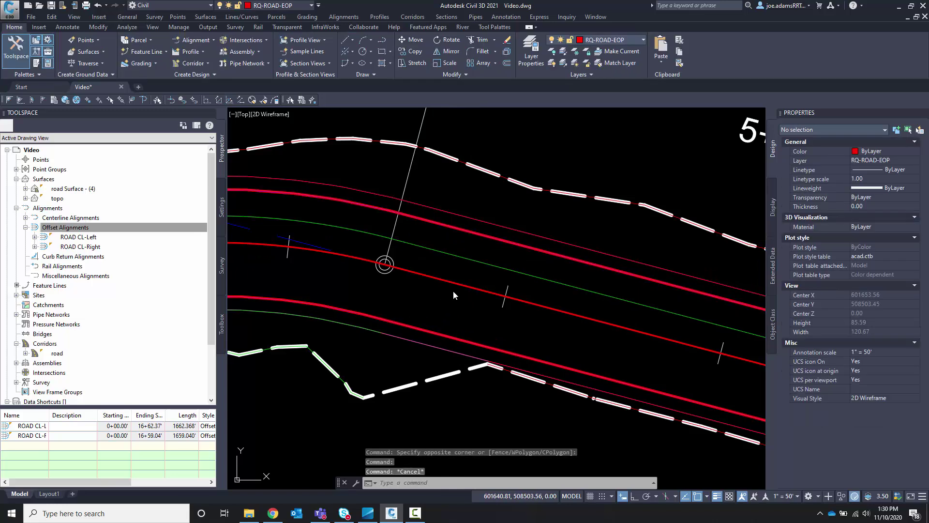
{"action": "left_click", "coordinate": [301, 252]}
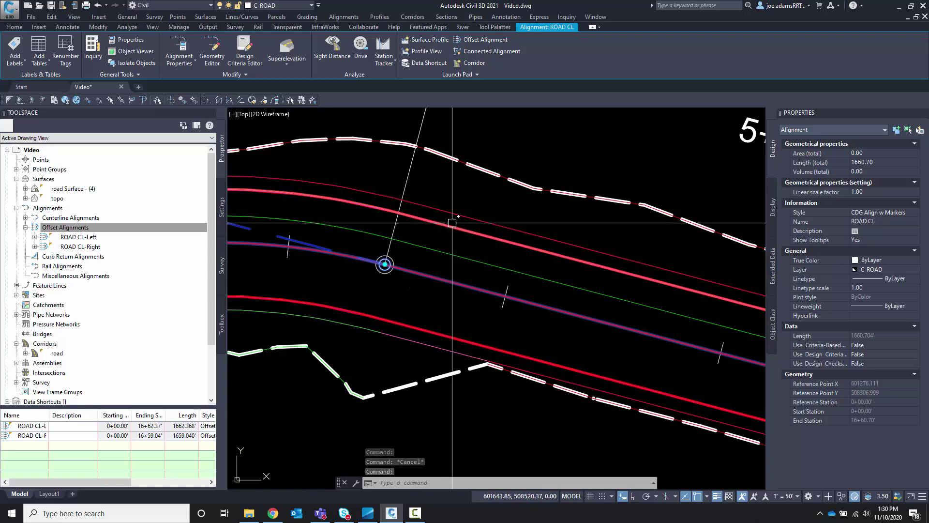
{"action": "scroll", "coordinate": [382, 264], "scroll_direction": "down", "scroll_amount": 5}
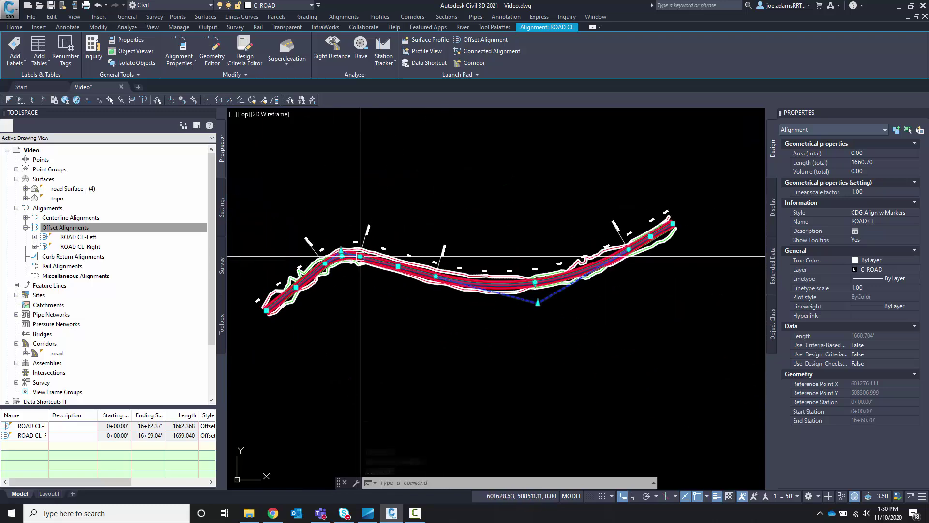
{"action": "scroll", "coordinate": [484, 242], "scroll_direction": "down", "scroll_amount": 2}
{"action": "scroll", "coordinate": [549, 194], "scroll_direction": "up", "scroll_amount": 10}
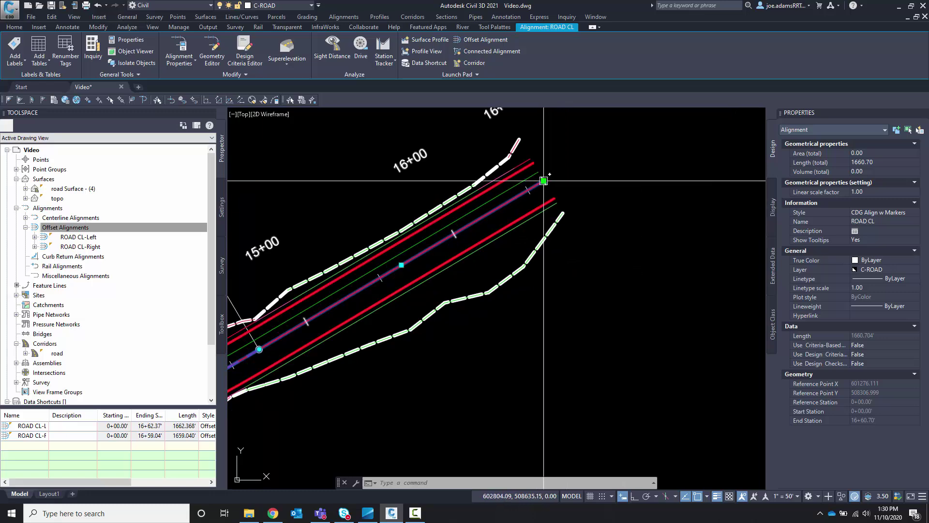
{"action": "left_click", "coordinate": [543, 181]}
{"action": "left_click", "coordinate": [558, 241]}
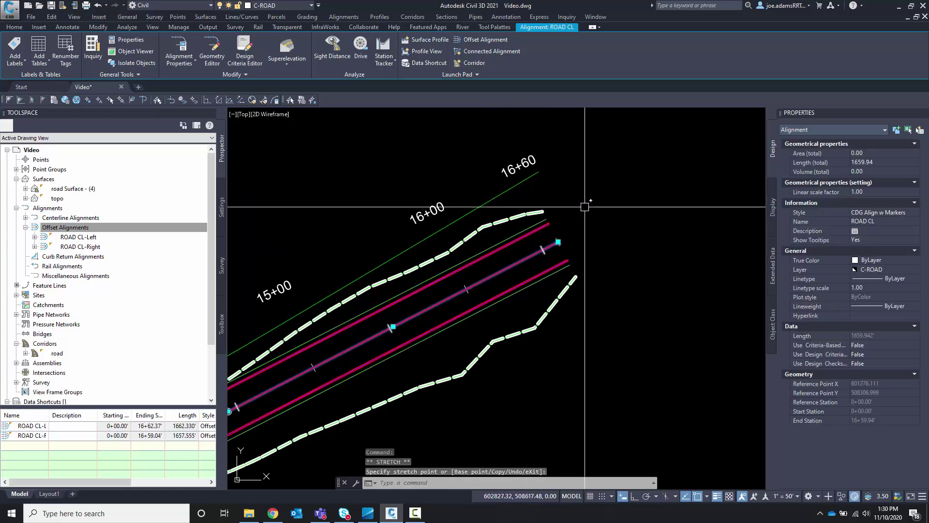
{"action": "key", "text": "Escape"}
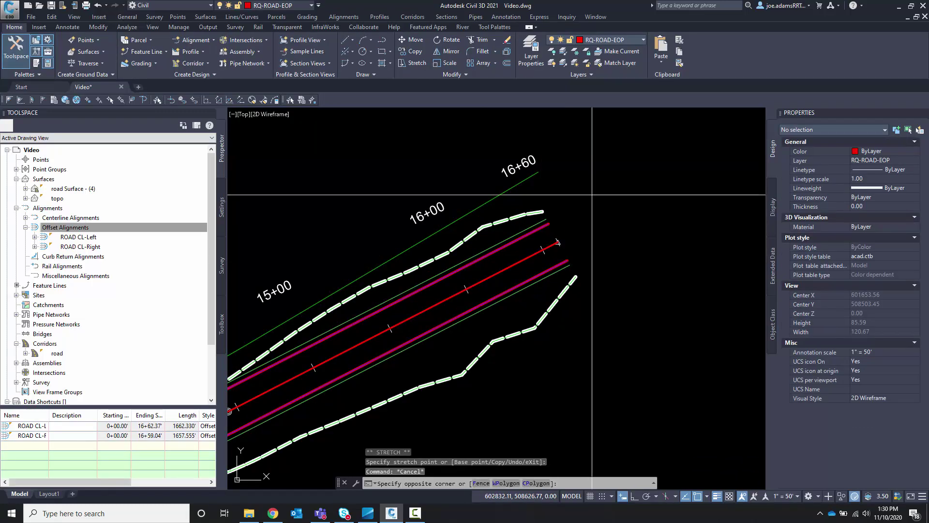
{"action": "left_click", "coordinate": [572, 191]}
{"action": "key", "text": "ctrl+z"}
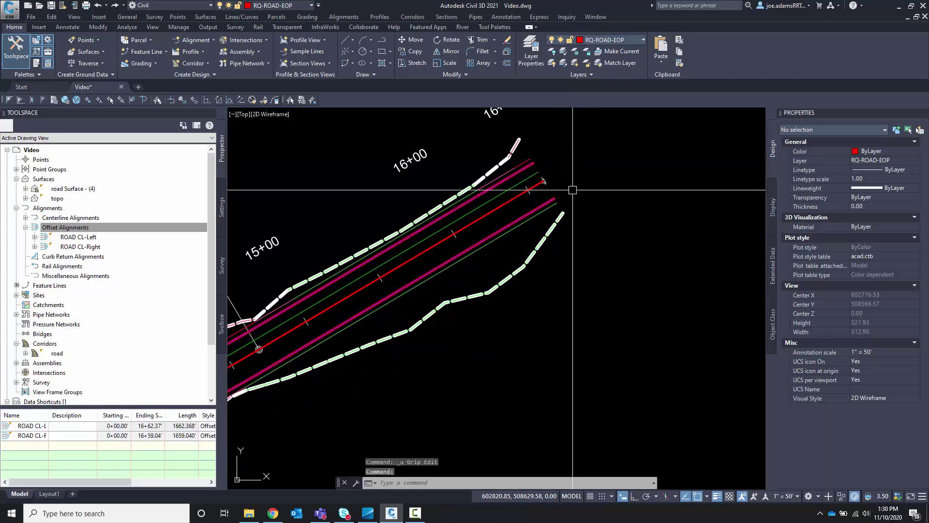
{"action": "scroll", "coordinate": [615, 177], "scroll_direction": "down", "scroll_amount": 8}
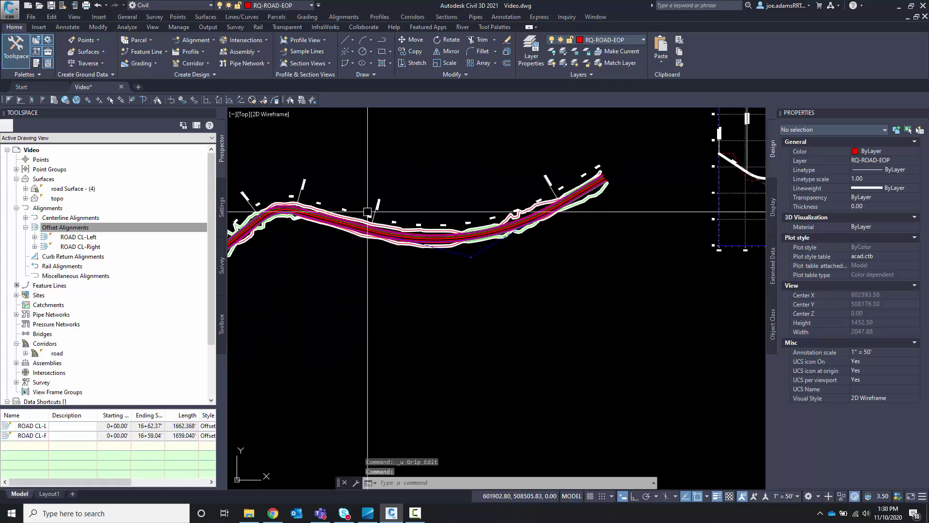
{"action": "scroll", "coordinate": [315, 207], "scroll_direction": "up", "scroll_amount": 6}
{"action": "mouse_move", "coordinate": [365, 197]}
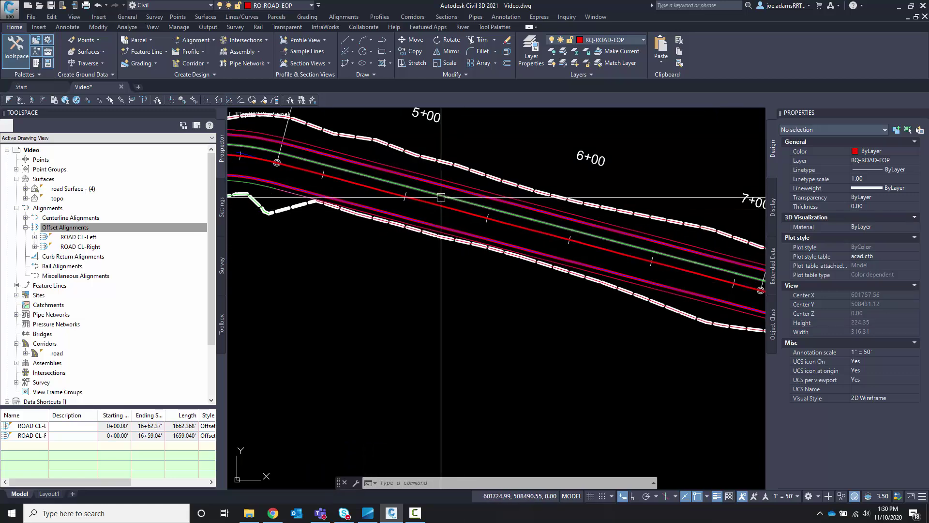
{"action": "scroll", "coordinate": [447, 191], "scroll_direction": "up", "scroll_amount": 5}
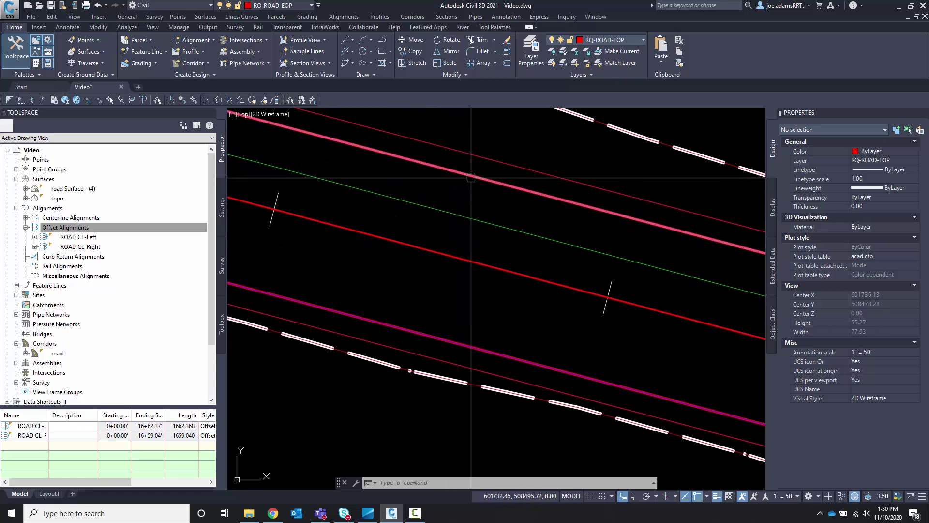
Start a widening on ROAD CL-Left with a wrong start station, then cancel it.
{"action": "left_click", "coordinate": [471, 177]}
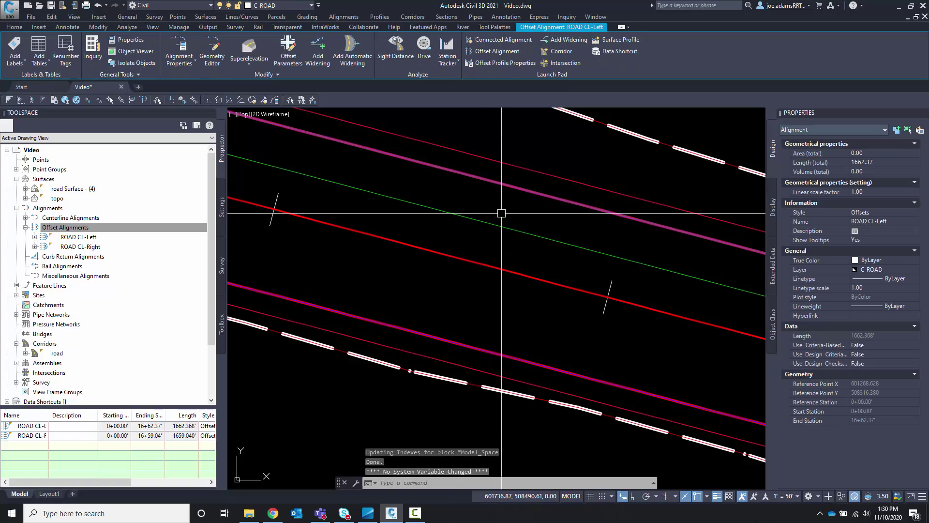
{"action": "left_click", "coordinate": [560, 39]}
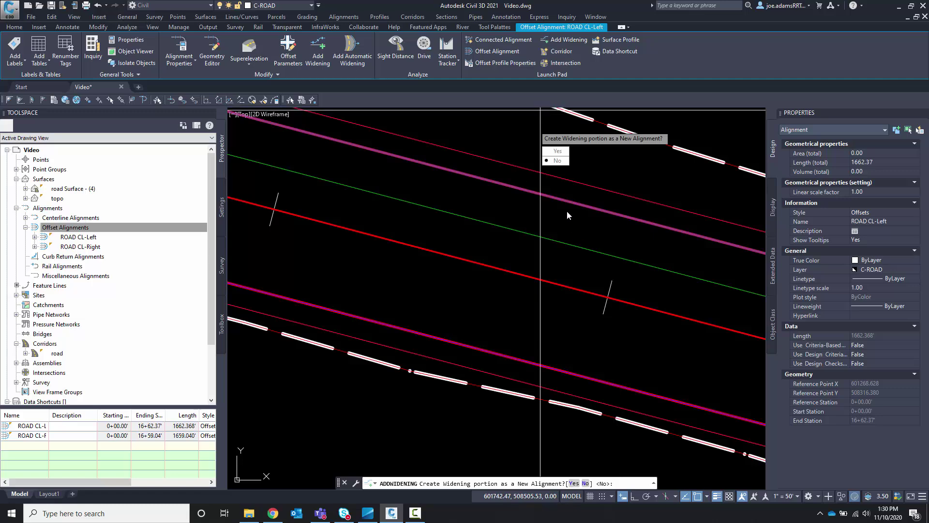
{"action": "left_click", "coordinate": [560, 160]}
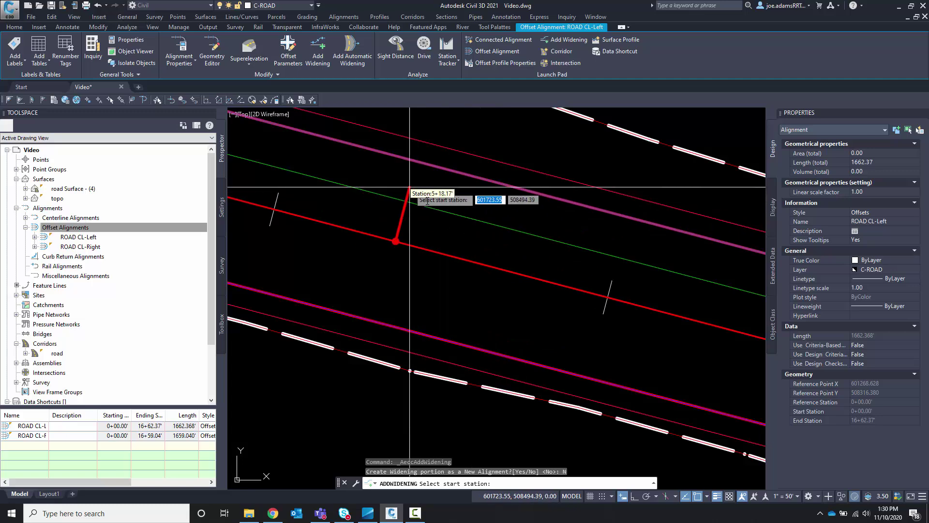
{"action": "scroll", "coordinate": [409, 187], "scroll_direction": "down", "scroll_amount": 4}
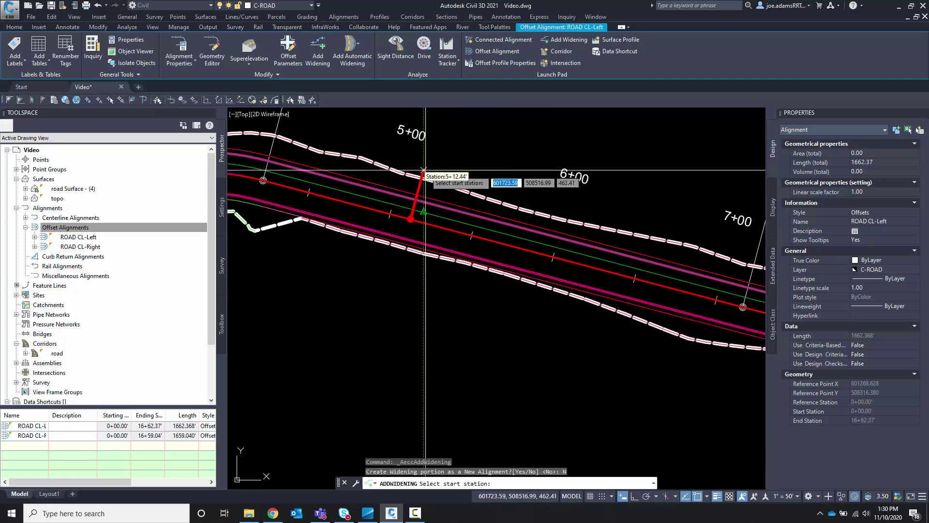
{"action": "key", "text": "Return"}
{"action": "scroll", "coordinate": [425, 170], "scroll_direction": "up", "scroll_amount": 4}
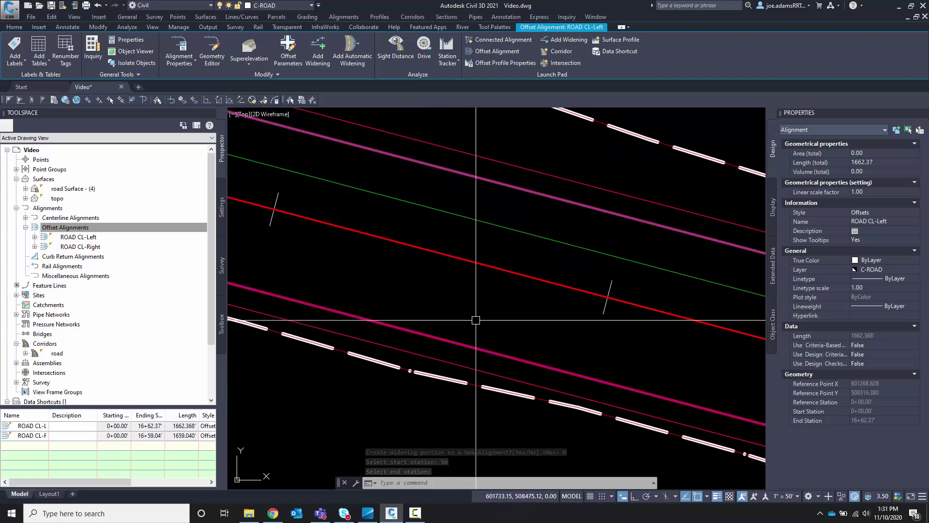
{"action": "scroll", "coordinate": [414, 257], "scroll_direction": "down", "scroll_amount": 5}
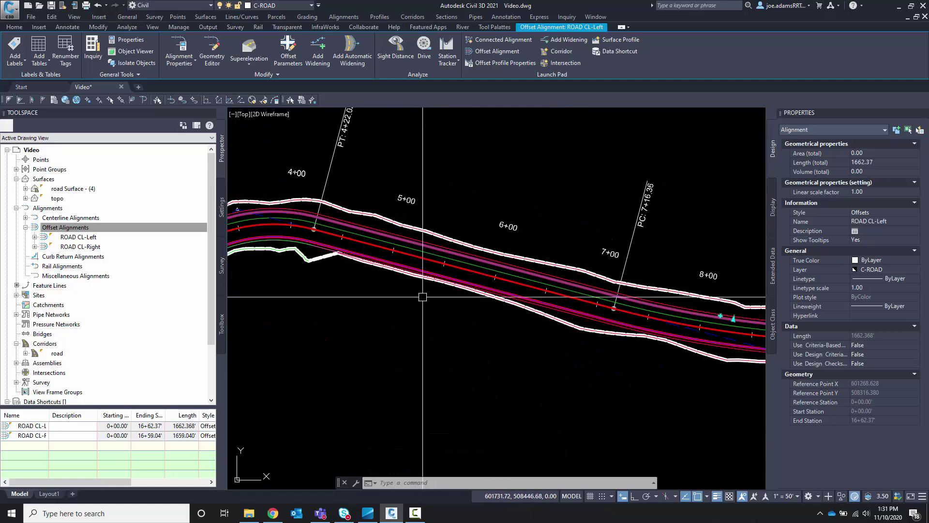
{"action": "scroll", "coordinate": [419, 271], "scroll_direction": "up", "scroll_amount": 3}
{"action": "scroll", "coordinate": [426, 244], "scroll_direction": "down", "scroll_amount": 4}
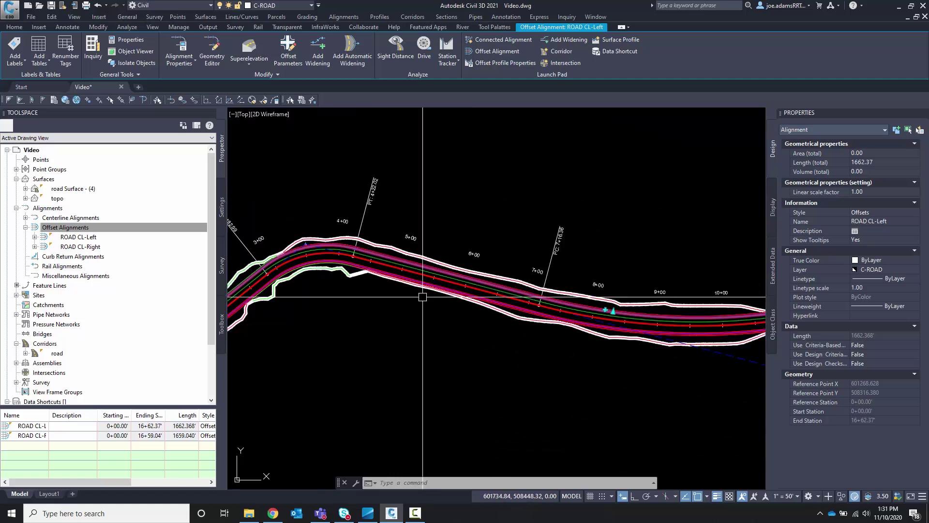
{"action": "scroll", "coordinate": [430, 245], "scroll_direction": "up", "scroll_amount": 2}
{"action": "key", "text": "Escape"}
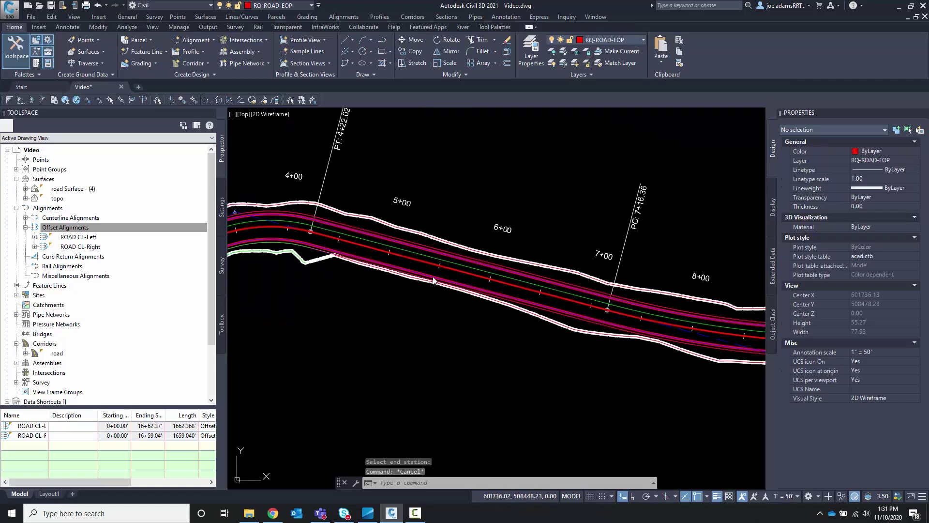
Add a widening to ROAD CL-Left on the existing alignment, starting at station 500.
{"action": "left_click", "coordinate": [415, 290]}
{"action": "scroll", "coordinate": [419, 254], "scroll_direction": "up", "scroll_amount": 4}
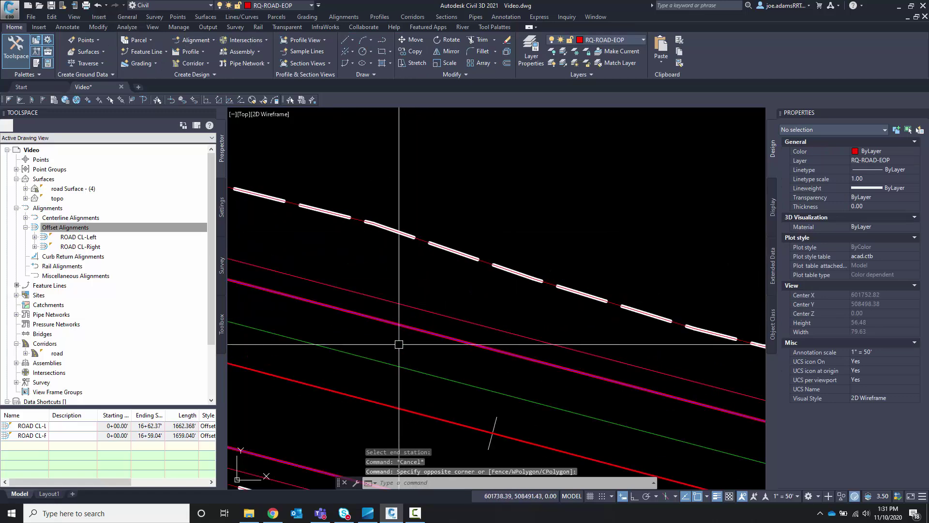
{"action": "left_click", "coordinate": [424, 335]}
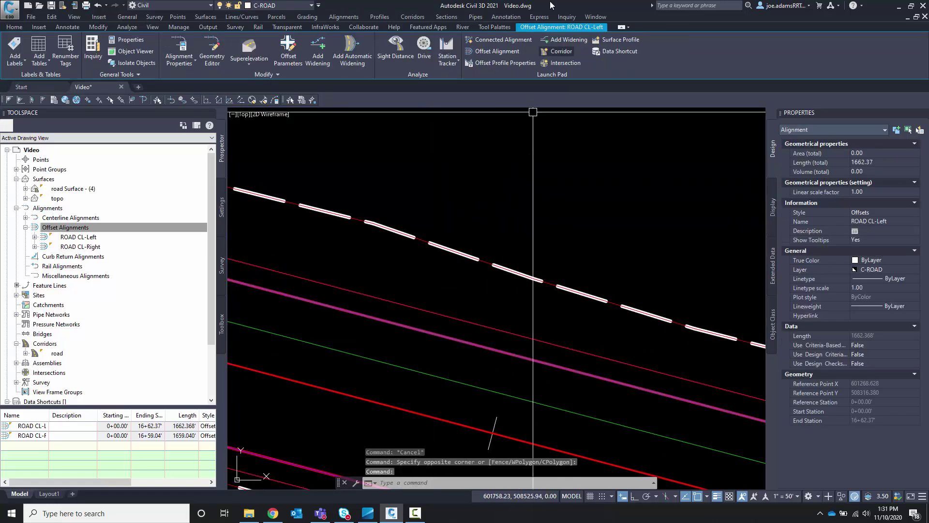
{"action": "left_click", "coordinate": [551, 41]}
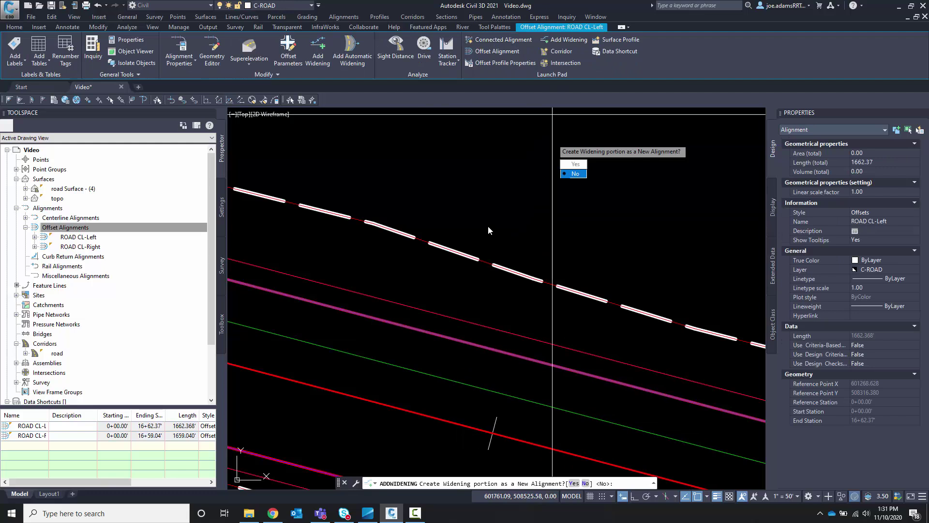
{"action": "type", "text": "n"}
{"action": "key", "text": "Return"}
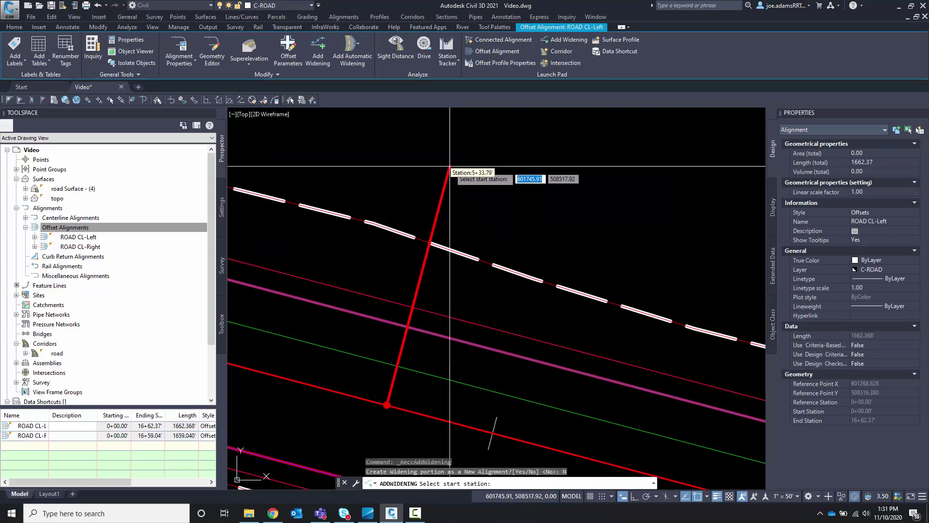
{"action": "type", "text": "500"}
{"action": "key", "text": "Return"}
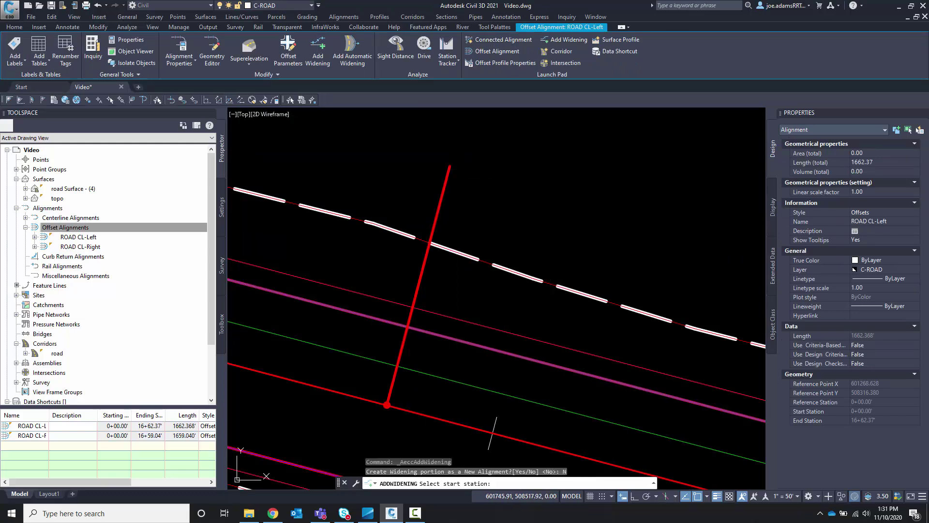
End the widening at station 16+60.70 with an 18-foot offset.
{"action": "scroll", "coordinate": [387, 172], "scroll_direction": "down", "scroll_amount": 4}
{"action": "scroll", "coordinate": [355, 174], "scroll_direction": "down", "scroll_amount": 6}
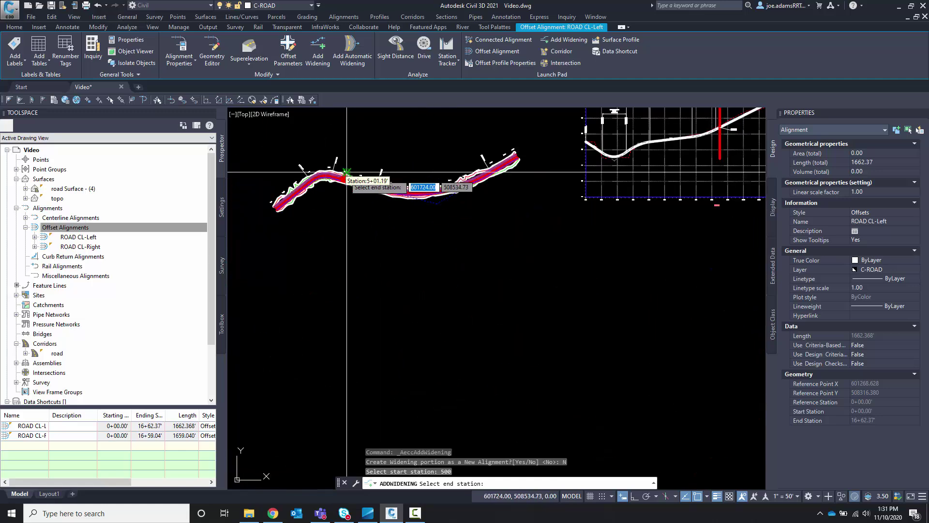
{"action": "scroll", "coordinate": [509, 157], "scroll_direction": "up", "scroll_amount": 5}
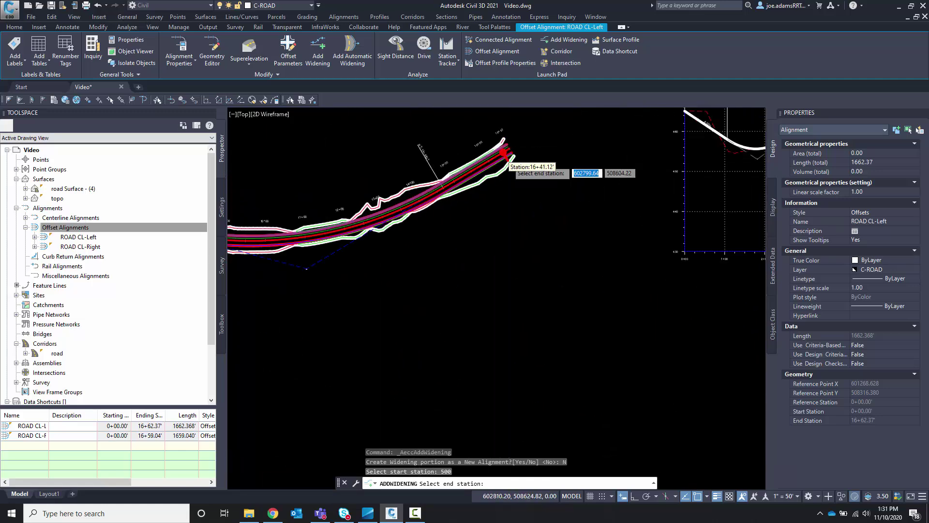
{"action": "scroll", "coordinate": [495, 172], "scroll_direction": "up", "scroll_amount": 4}
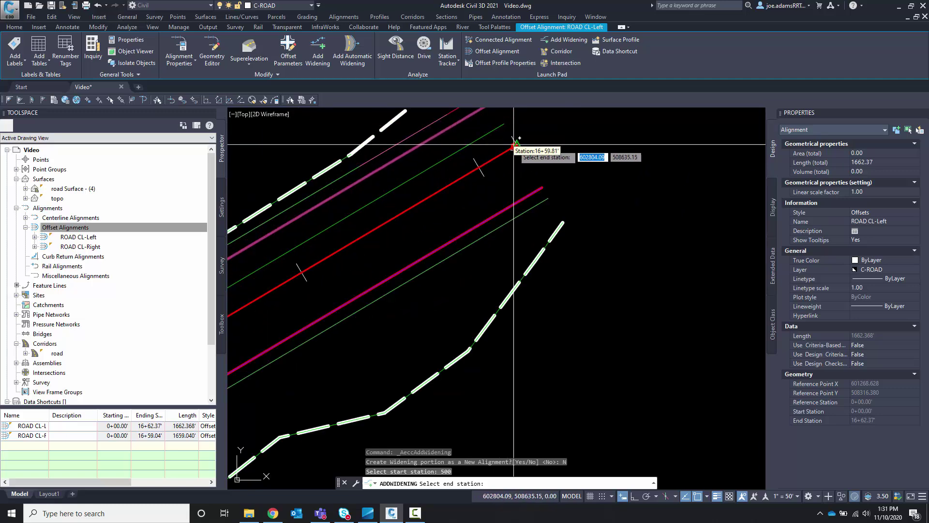
{"action": "left_click", "coordinate": [513, 144]}
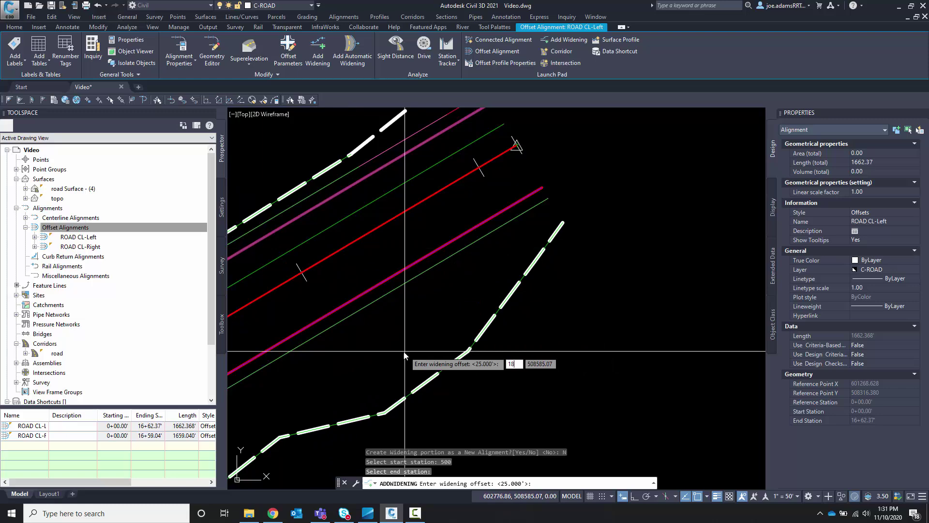
{"action": "key", "text": "Return"}
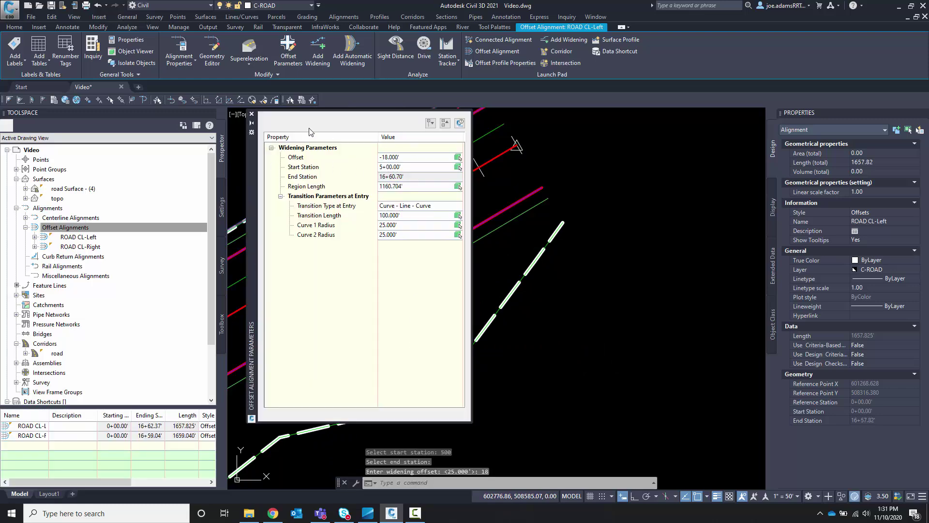
Move the Offset Alignment Parameters palette to the right, off the road.
{"action": "left_click_drag", "start_coordinate": [253, 171], "coordinate": [599, 183]}
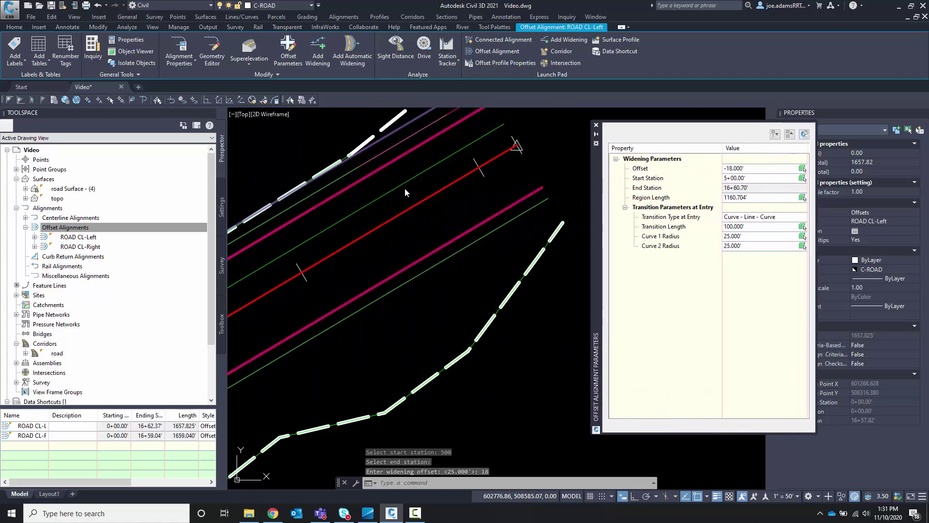
{"action": "scroll", "coordinate": [447, 227], "scroll_direction": "down", "scroll_amount": 6}
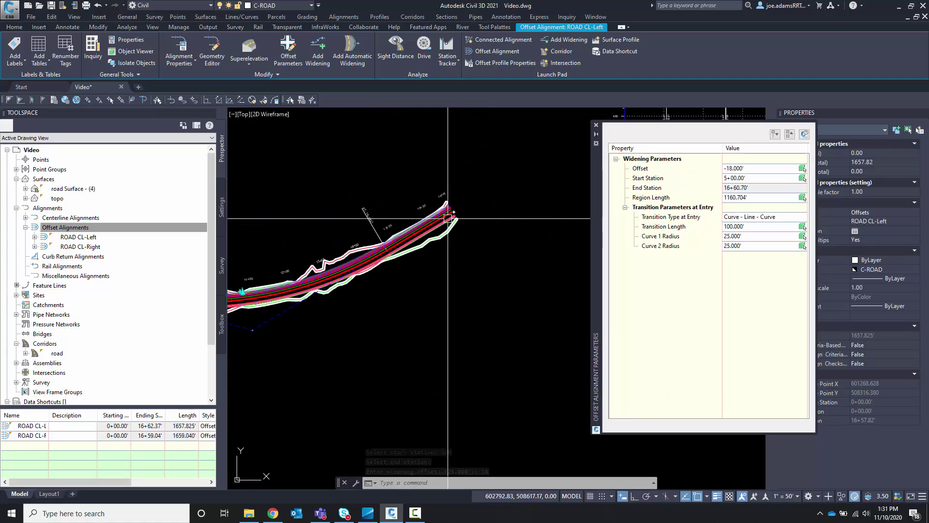
{"action": "scroll", "coordinate": [314, 255], "scroll_direction": "up", "scroll_amount": 6}
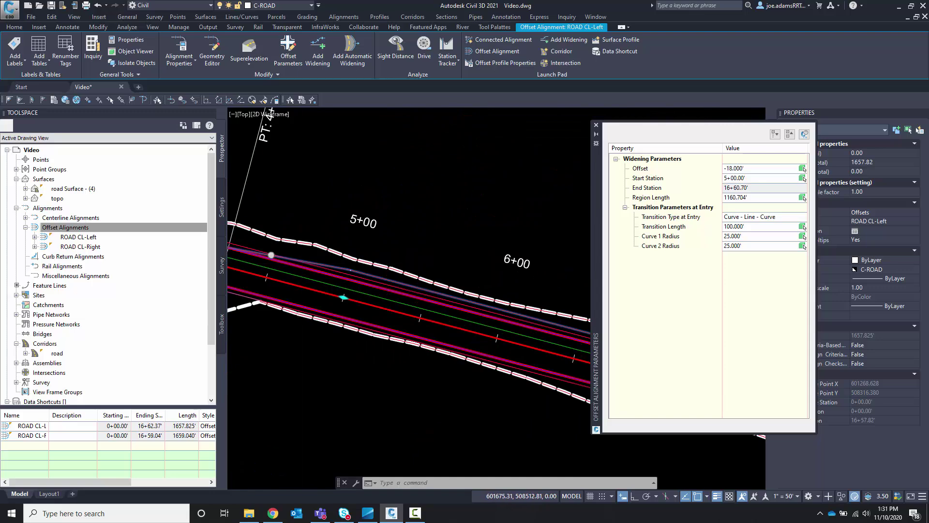
{"action": "scroll", "coordinate": [353, 261], "scroll_direction": "down", "scroll_amount": 3}
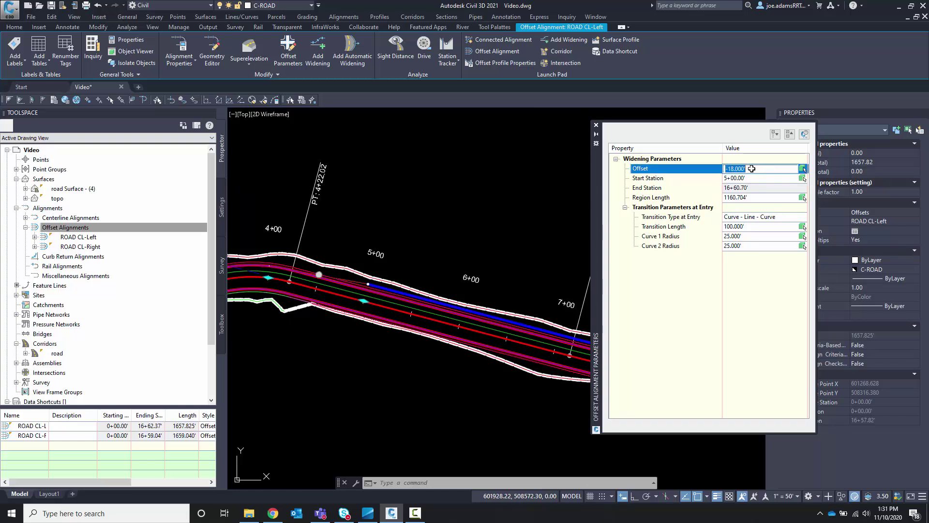
Review the start station, 100' transition length and 25' radii, then list entry transition types.
{"action": "left_click", "coordinate": [751, 177]}
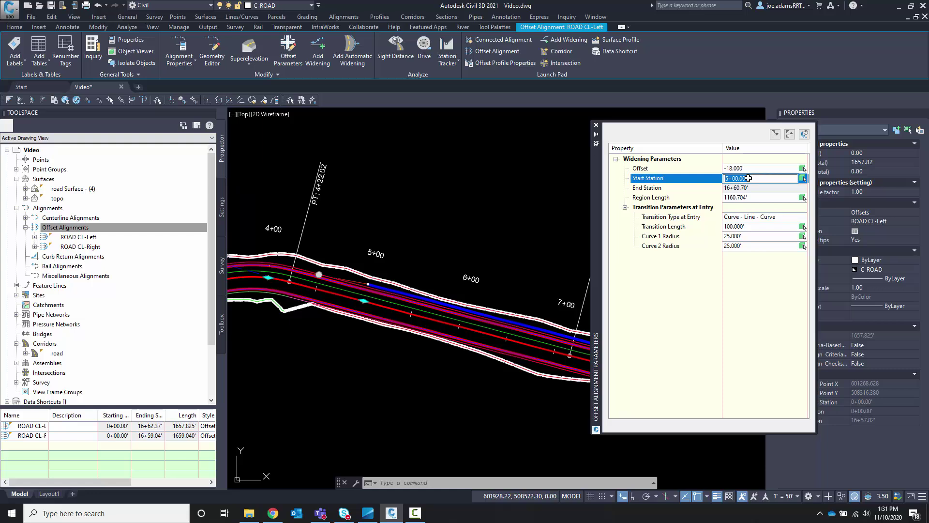
{"action": "left_click", "coordinate": [746, 197]}
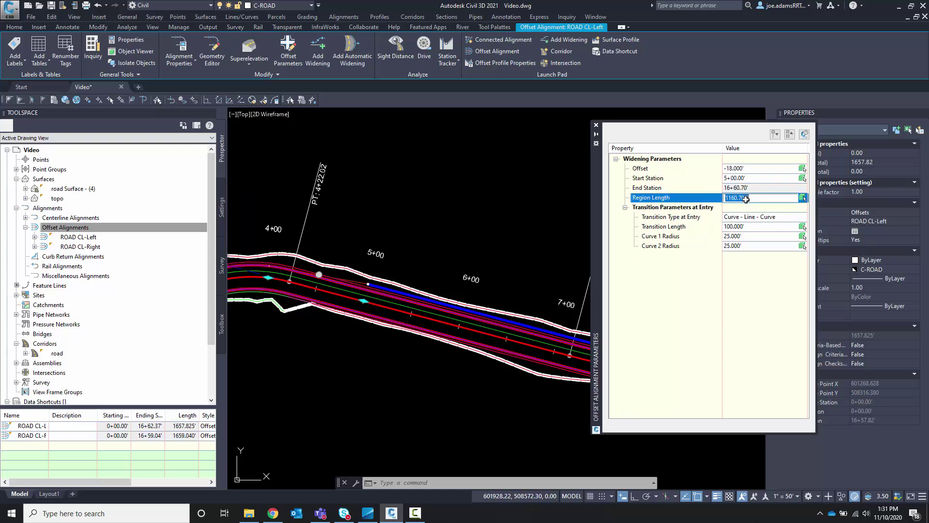
{"action": "left_click", "coordinate": [740, 228]}
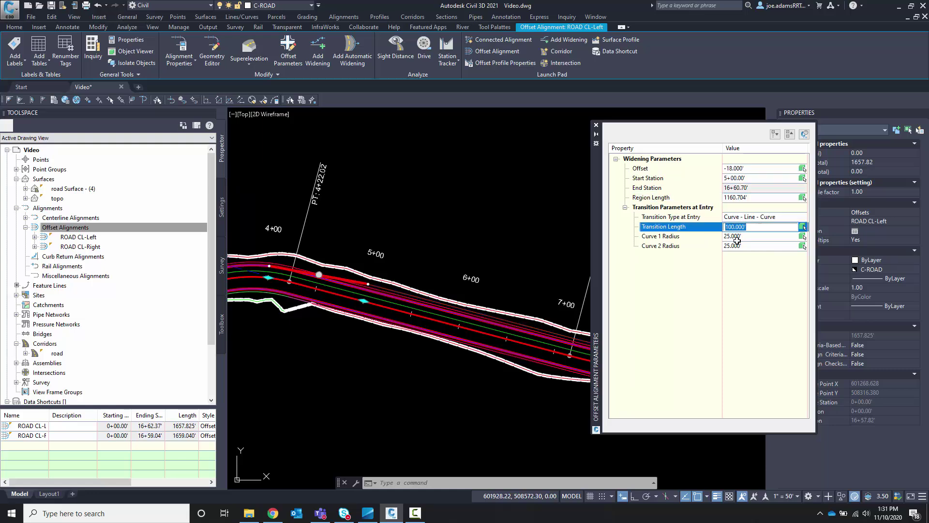
{"action": "left_click", "coordinate": [737, 237]}
{"action": "left_click", "coordinate": [738, 246]}
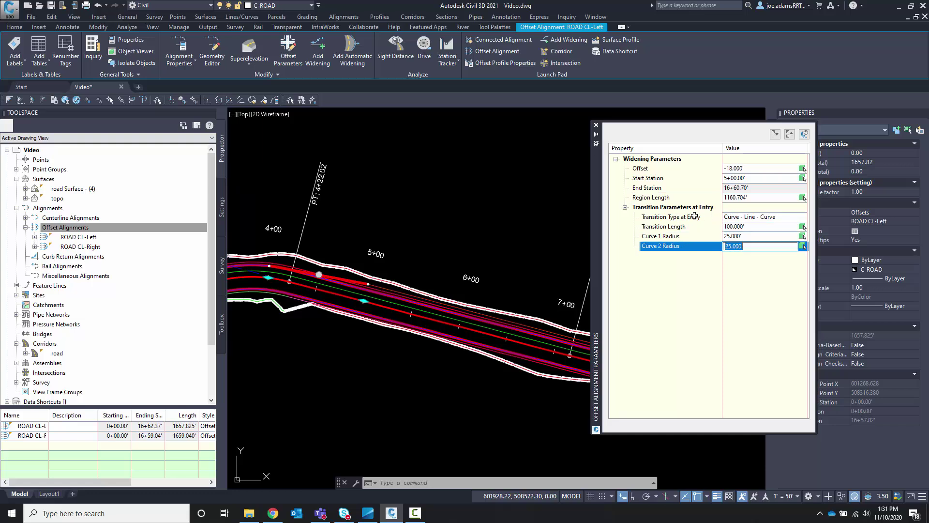
{"action": "left_click", "coordinate": [735, 217]}
Make the entry transition a Linear taper, trying a 50' length before settling on 100'.
{"action": "left_click", "coordinate": [735, 217]}
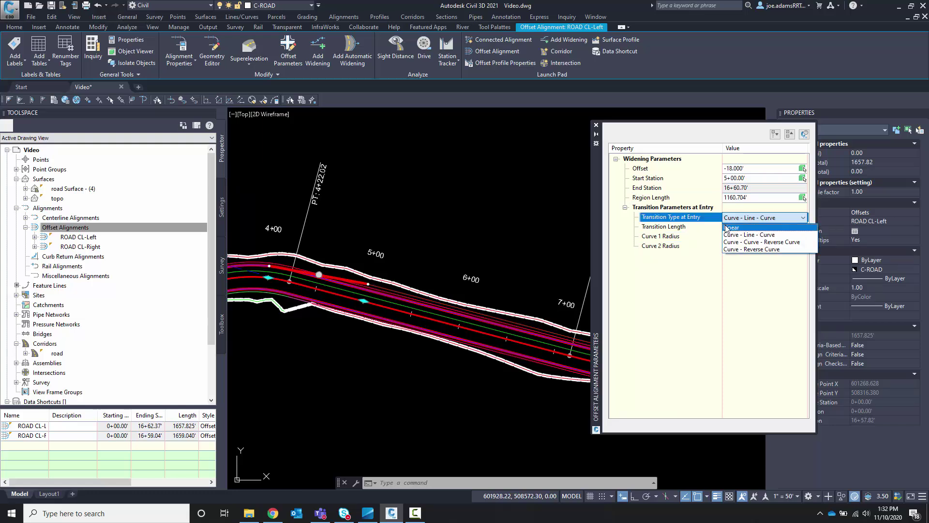
{"action": "left_click", "coordinate": [731, 227]}
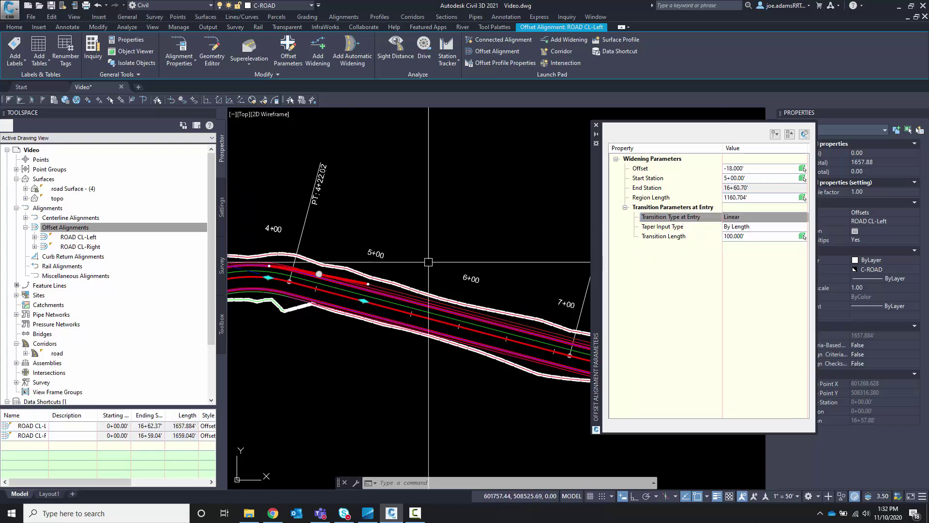
{"action": "left_click", "coordinate": [737, 237]}
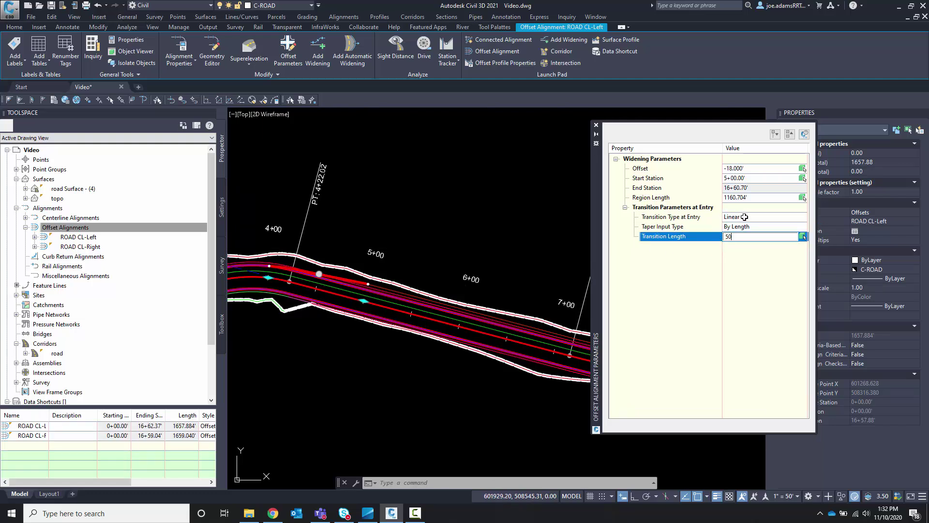
{"action": "left_click", "coordinate": [756, 198]}
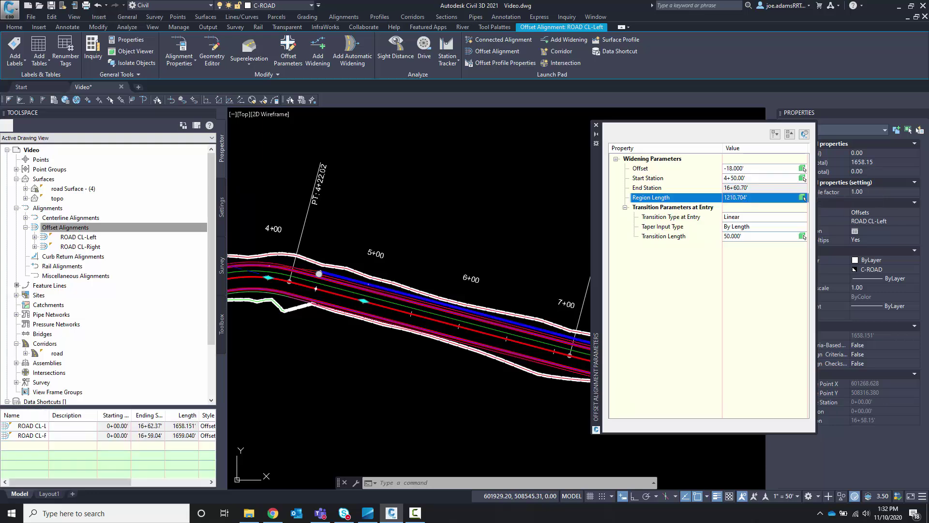
{"action": "left_click", "coordinate": [745, 237]}
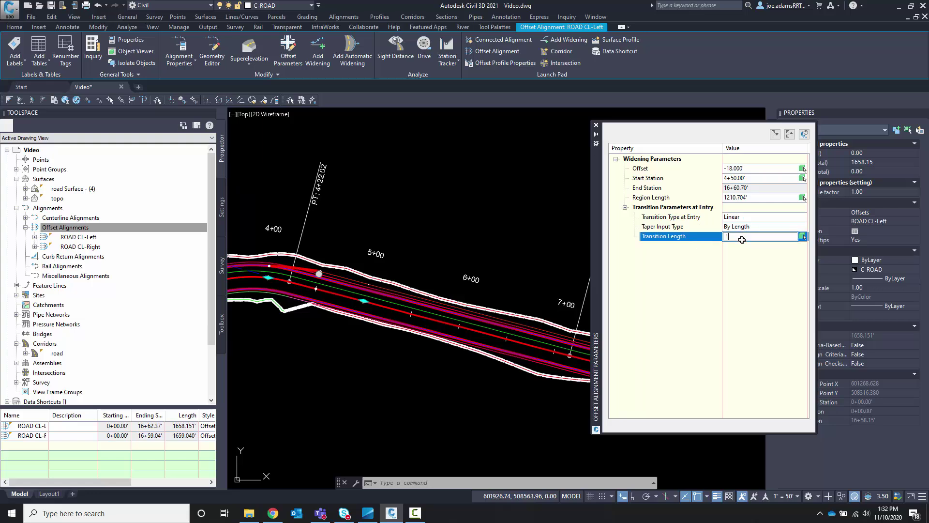
{"action": "type", "text": "100"}
{"action": "left_click", "coordinate": [754, 196]}
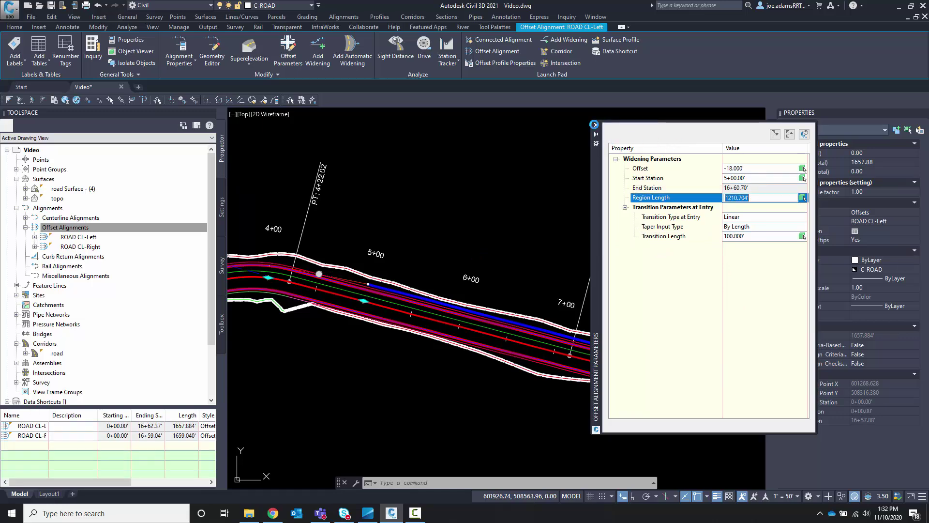
Close the parameters palette and window-select the ROAD CL-Left offset alignment.
{"action": "left_click", "coordinate": [596, 127]}
{"action": "scroll", "coordinate": [538, 145], "scroll_direction": "up", "scroll_amount": 3}
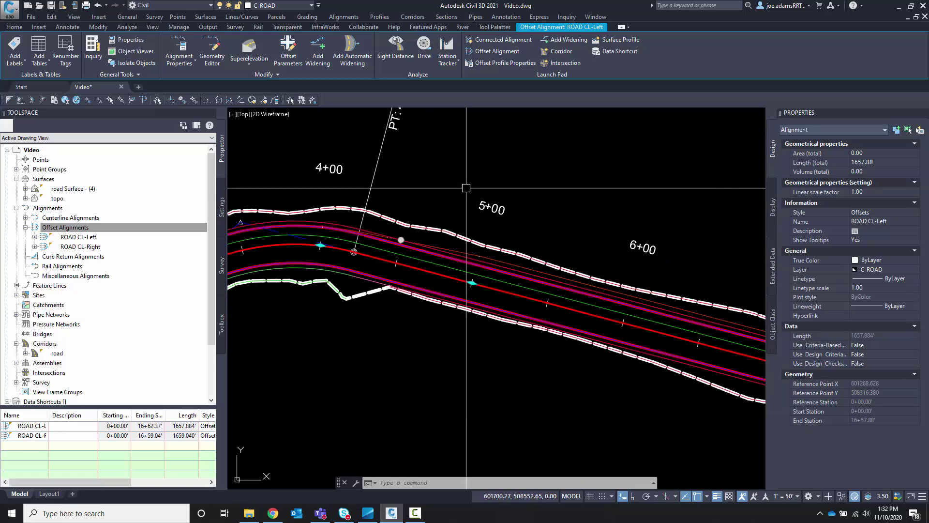
{"action": "key", "text": "Escape"}
{"action": "left_click", "coordinate": [536, 201]}
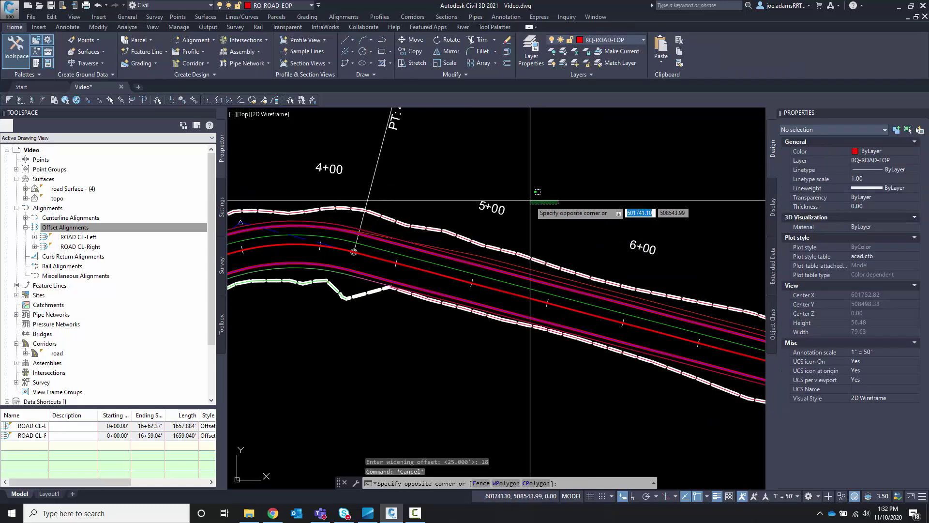
{"action": "left_click", "coordinate": [525, 266]}
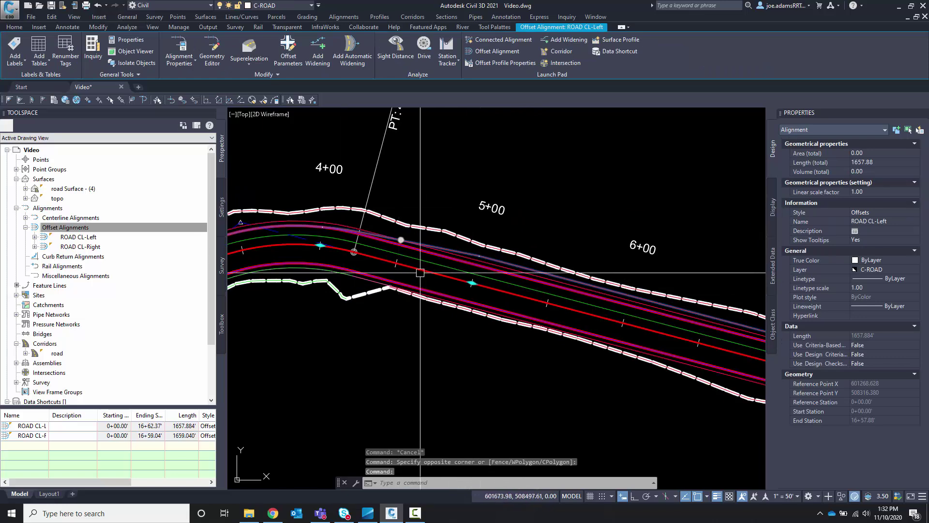
{"action": "scroll", "coordinate": [464, 278], "scroll_direction": "up", "scroll_amount": 3}
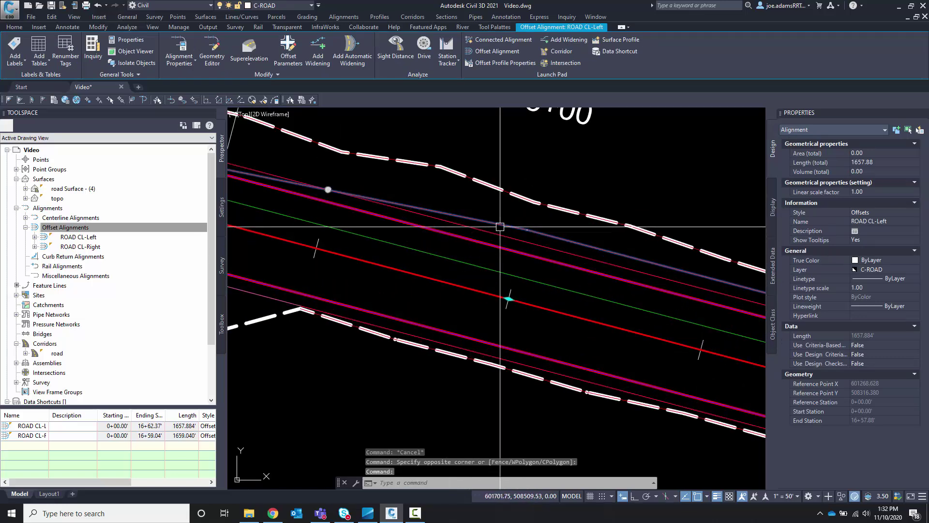
Stretch the left widening's transition grip near station 5+00 to a new position.
{"action": "left_click", "coordinate": [508, 299]}
{"action": "scroll", "coordinate": [590, 319], "scroll_direction": "down", "scroll_amount": 3}
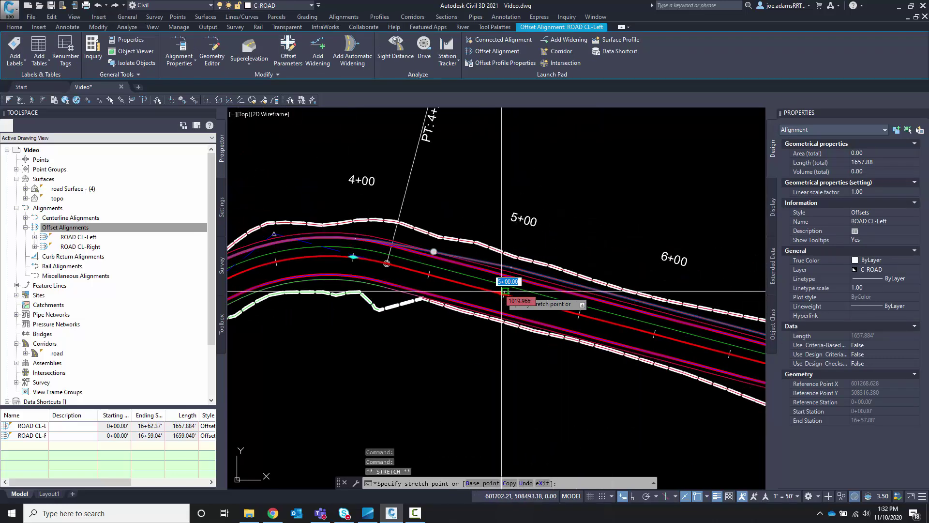
{"action": "scroll", "coordinate": [586, 317], "scroll_direction": "up", "scroll_amount": 4}
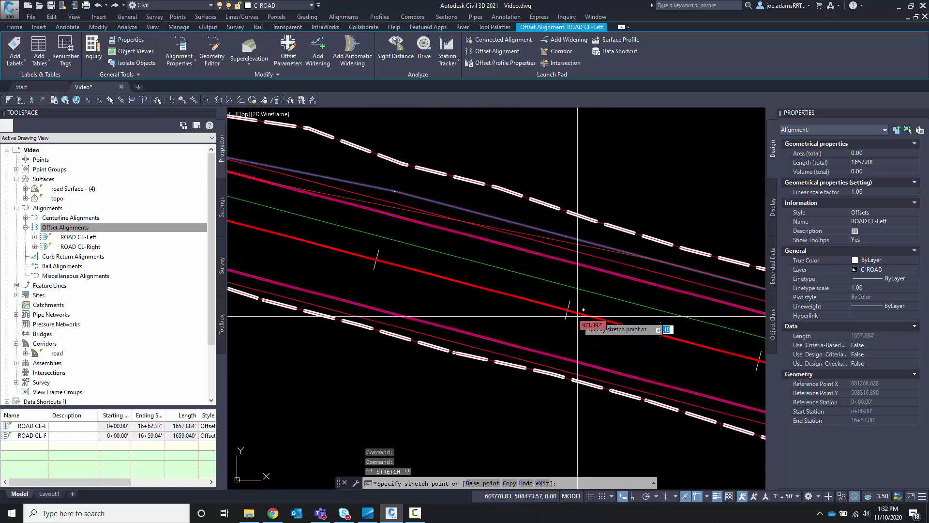
{"action": "left_click", "coordinate": [568, 309]}
{"action": "scroll", "coordinate": [557, 310], "scroll_direction": "down", "scroll_amount": 3}
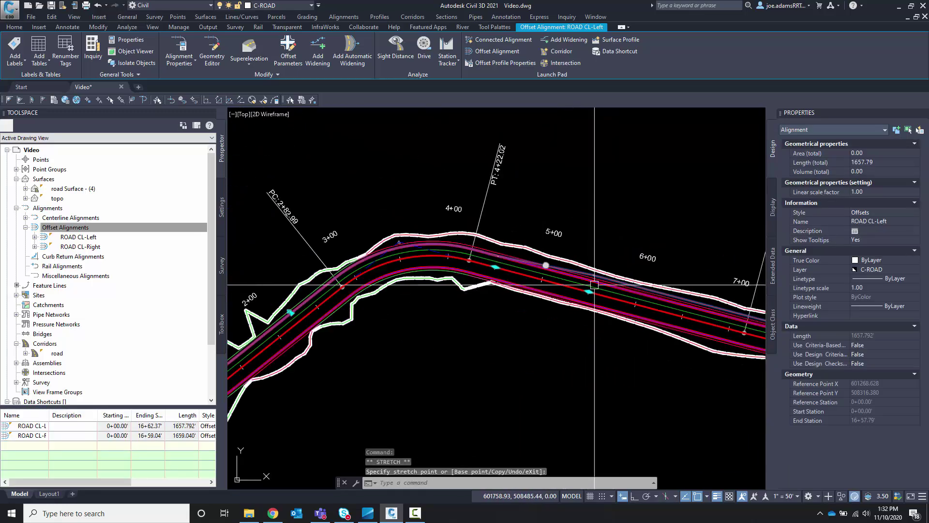
{"action": "scroll", "coordinate": [484, 261], "scroll_direction": "up", "scroll_amount": 3}
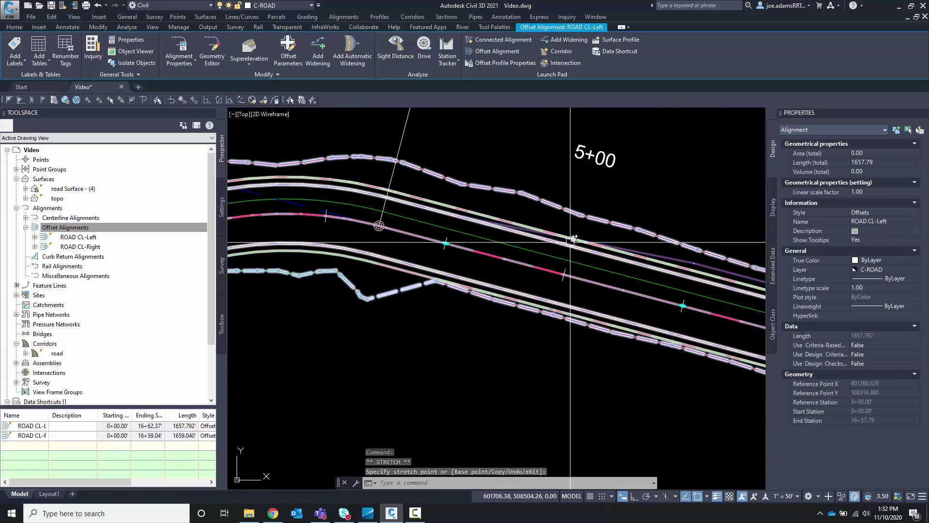
{"action": "scroll", "coordinate": [450, 246], "scroll_direction": "up", "scroll_amount": 2}
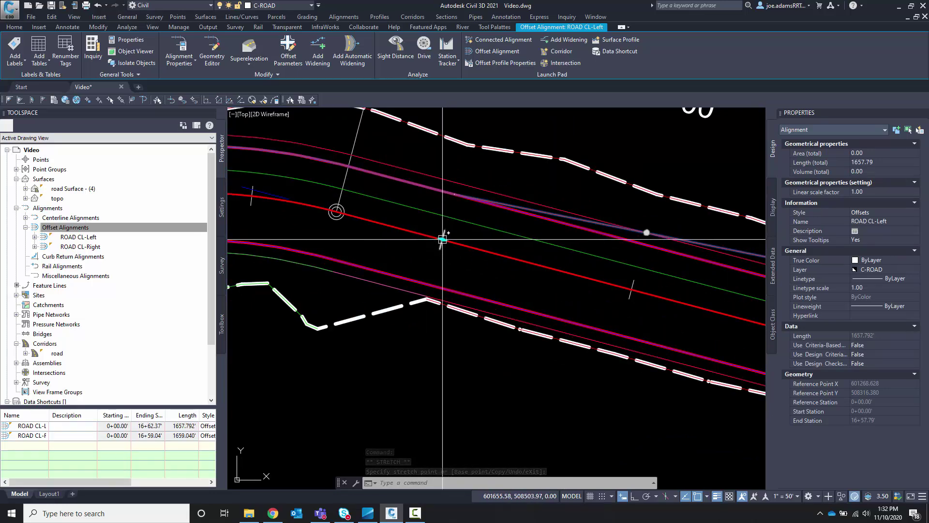
Move the offset segment end near 6+00, shortening ROAD CL-Left to 1657.79'.
{"action": "left_click", "coordinate": [443, 239]}
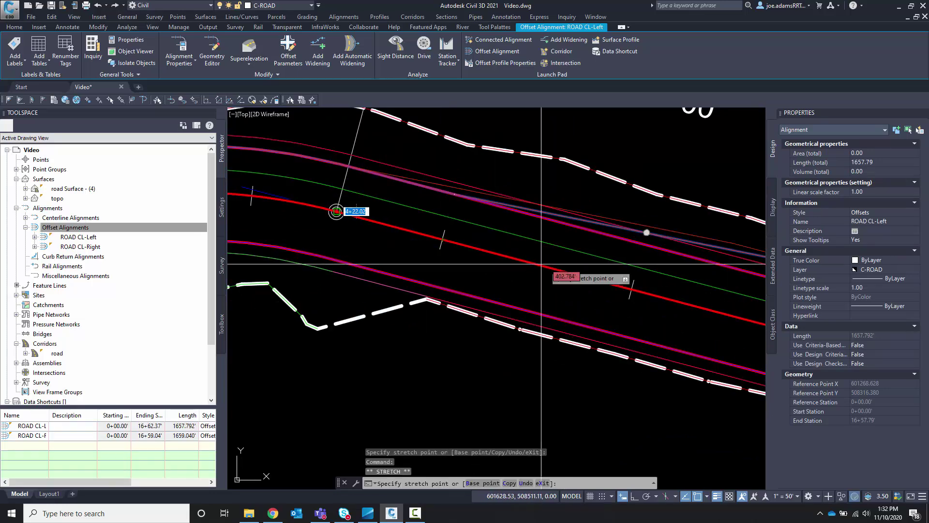
{"action": "left_click", "coordinate": [635, 289]}
{"action": "scroll", "coordinate": [499, 242], "scroll_direction": "down", "scroll_amount": 5}
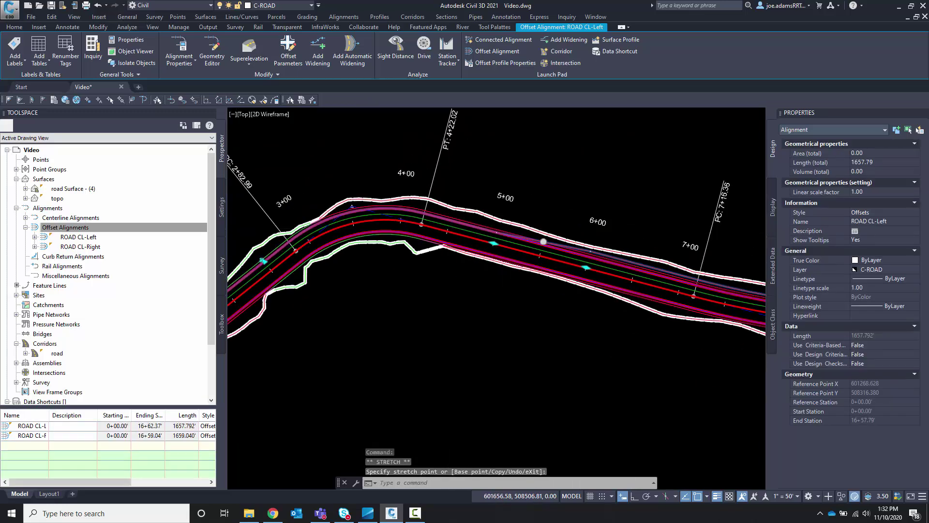
{"action": "scroll", "coordinate": [503, 240], "scroll_direction": "up", "scroll_amount": 5}
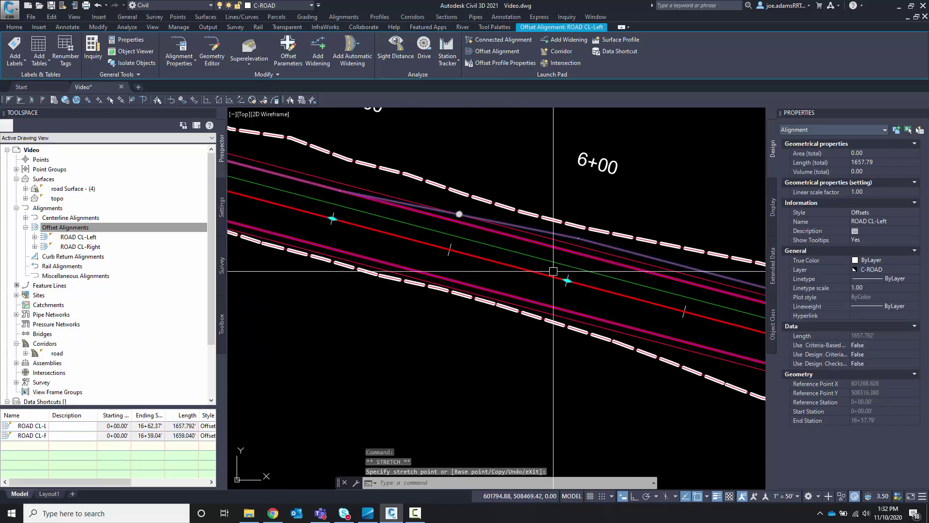
{"action": "left_click", "coordinate": [567, 281]}
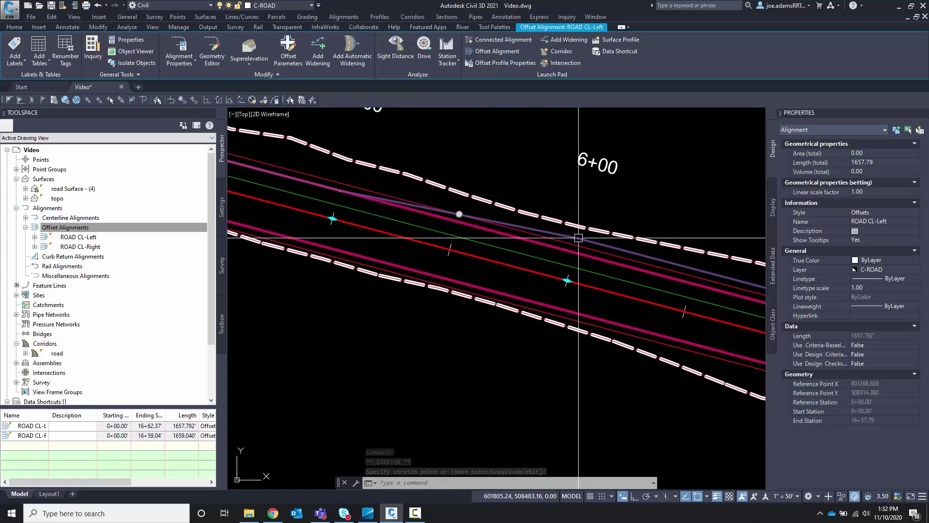
{"action": "scroll", "coordinate": [395, 201], "scroll_direction": "down", "scroll_amount": 5}
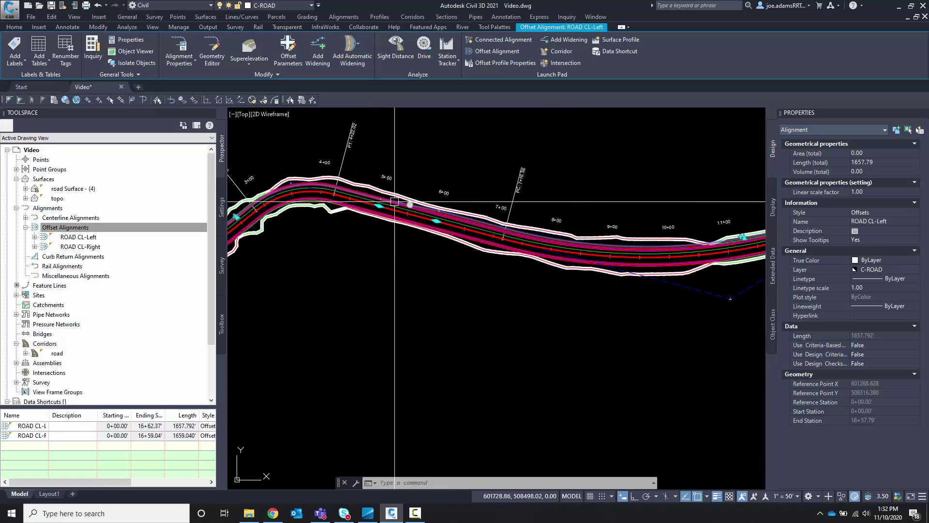
{"action": "scroll", "coordinate": [508, 204], "scroll_direction": "down", "scroll_amount": 3}
{"action": "scroll", "coordinate": [512, 217], "scroll_direction": "up", "scroll_amount": 6}
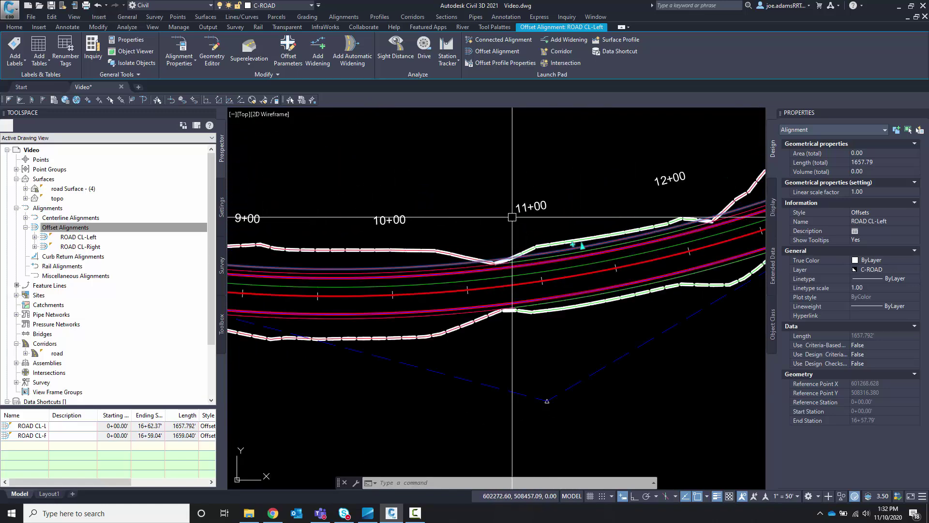
{"action": "scroll", "coordinate": [512, 218], "scroll_direction": "up", "scroll_amount": 4}
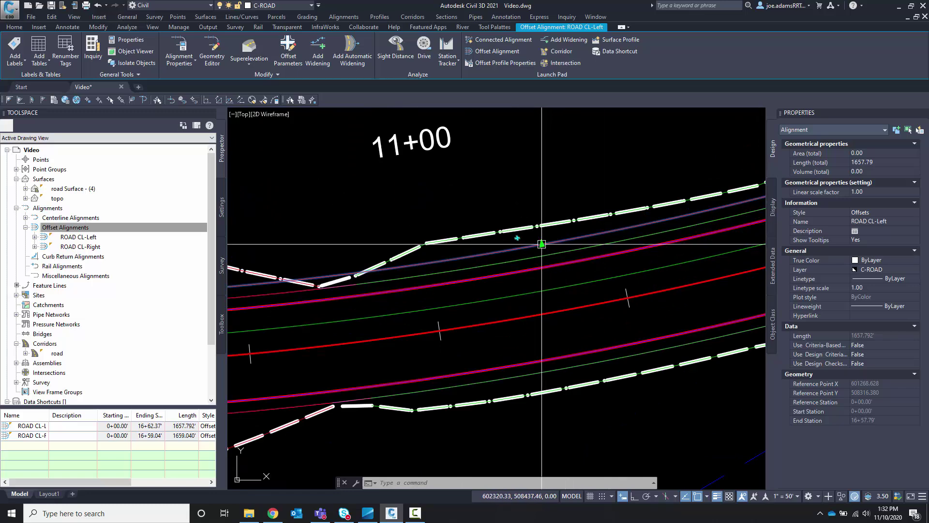
{"action": "left_click", "coordinate": [541, 244]}
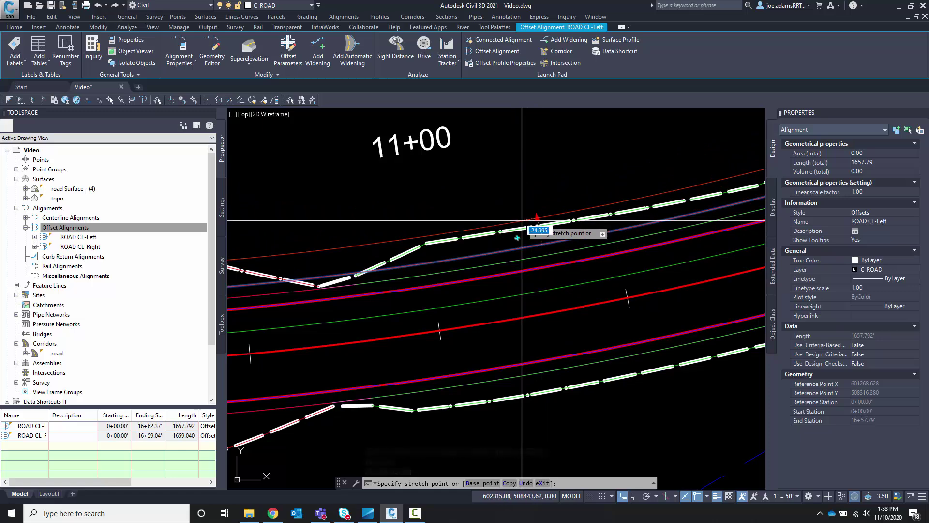
Cancel the stretch near station 11+00 and window-select ROAD CL-Right.
{"action": "key", "text": "Escape"}
{"action": "key", "text": "Escape"}
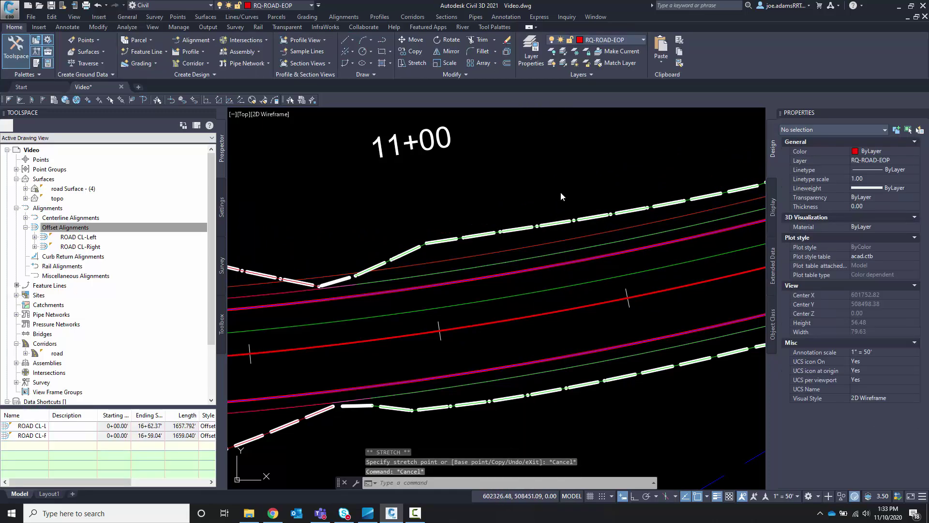
{"action": "left_click", "coordinate": [535, 176]}
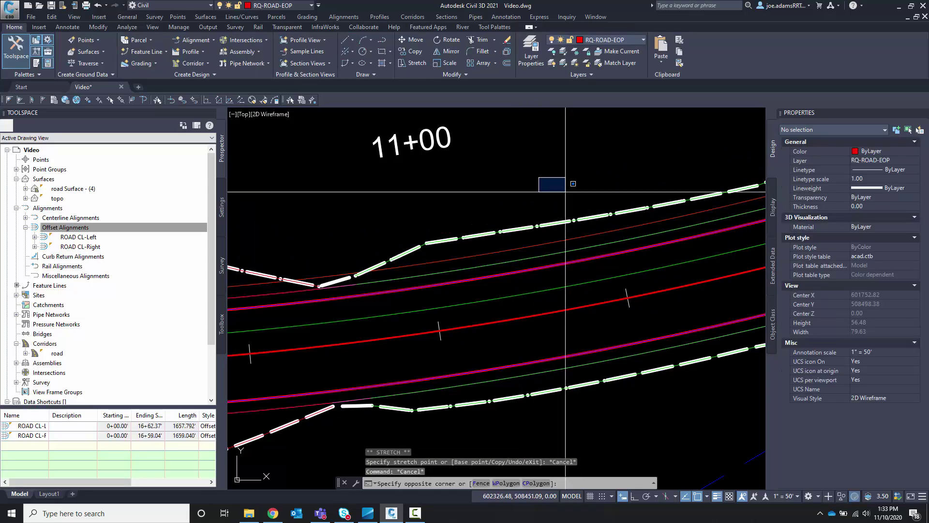
{"action": "left_click", "coordinate": [535, 355]}
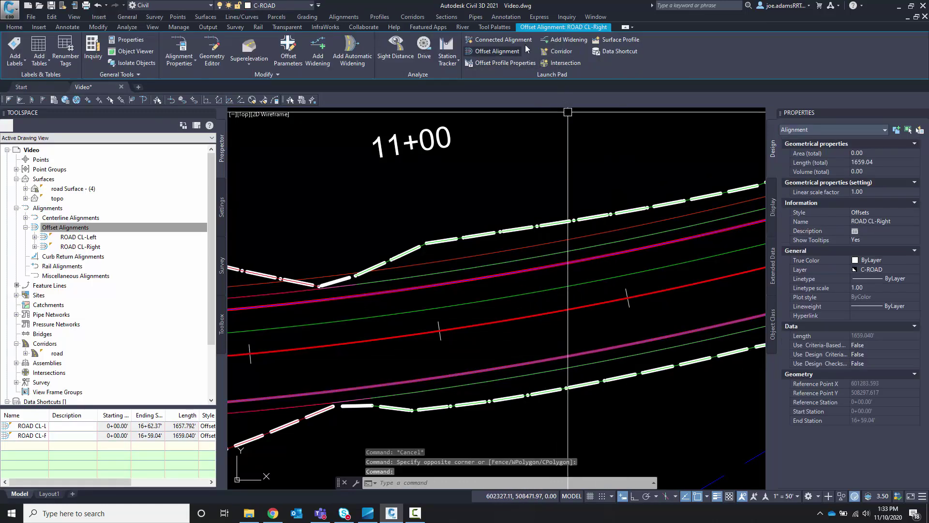
Add an 18-foot widening to ROAD CL-Right from station 5+00 to 16+60.70.
{"action": "left_click", "coordinate": [559, 39]}
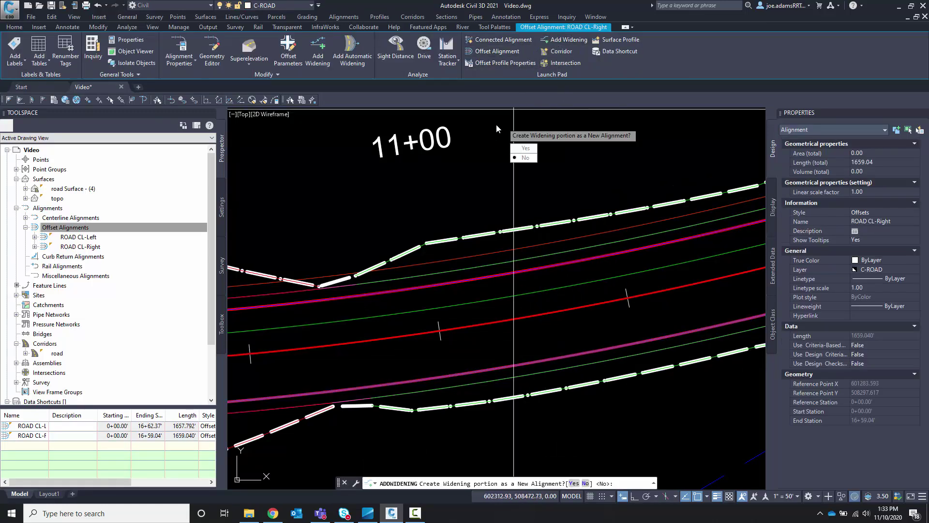
{"action": "left_click", "coordinate": [524, 160]}
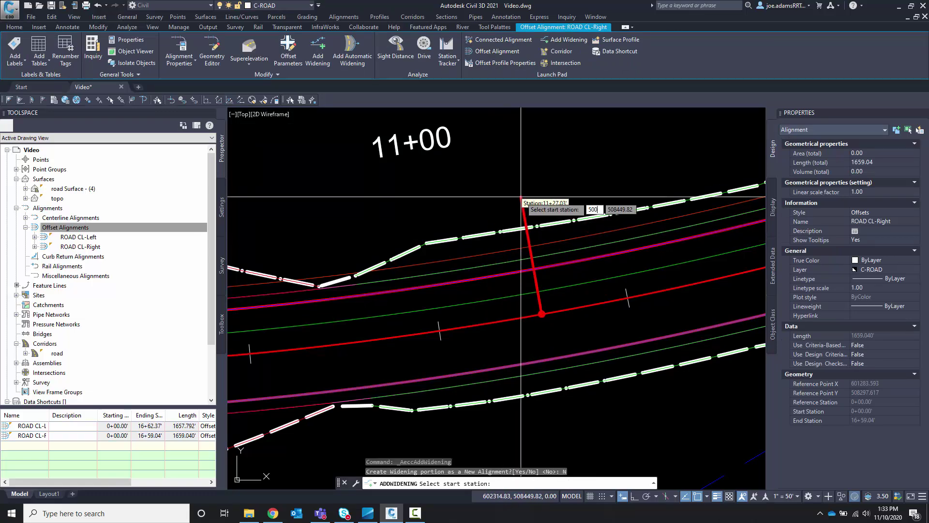
{"action": "type", "text": "500"}
{"action": "key", "text": "Return"}
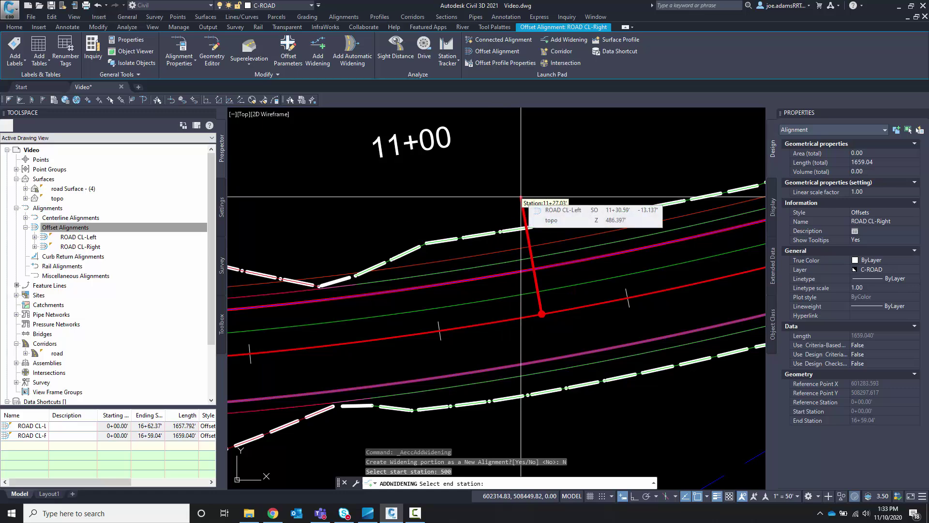
{"action": "scroll", "coordinate": [454, 380], "scroll_direction": "down", "scroll_amount": 3}
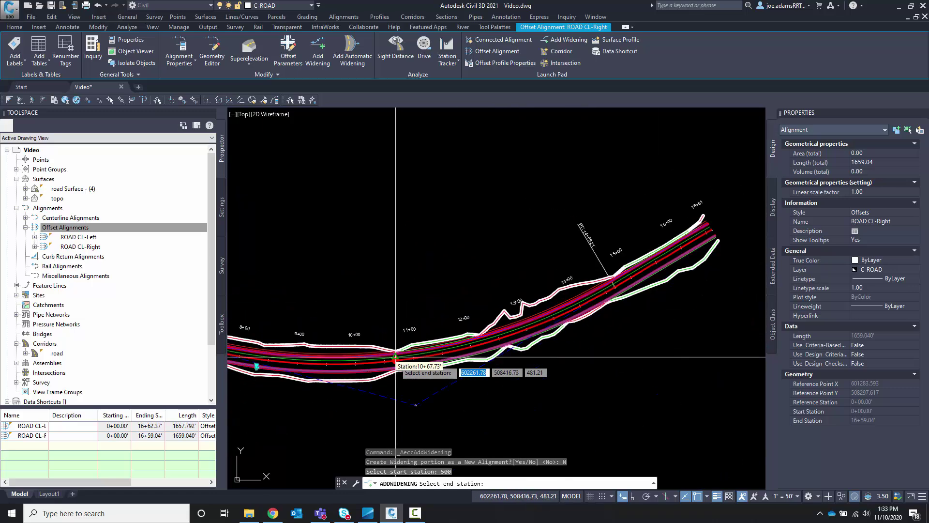
{"action": "scroll", "coordinate": [549, 238], "scroll_direction": "up", "scroll_amount": 3}
{"action": "scroll", "coordinate": [549, 238], "scroll_direction": "up", "scroll_amount": 5}
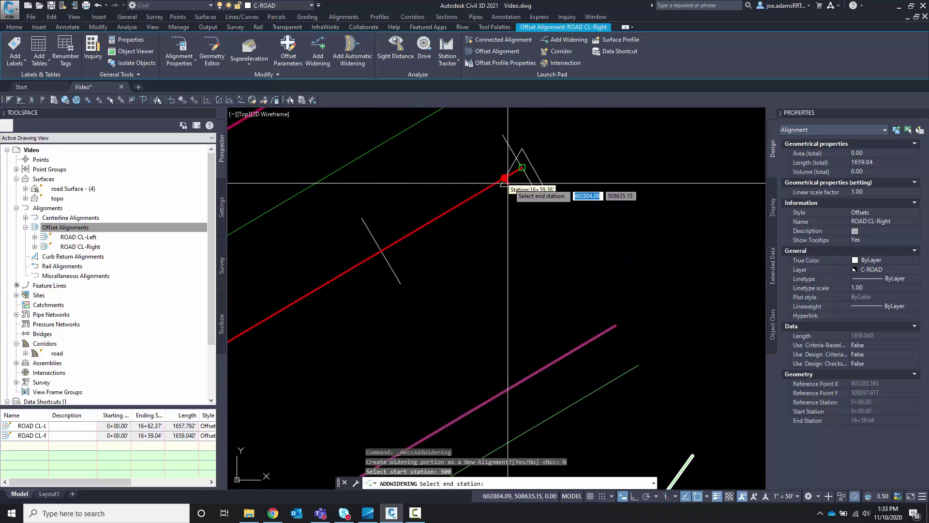
{"action": "left_click", "coordinate": [549, 238]}
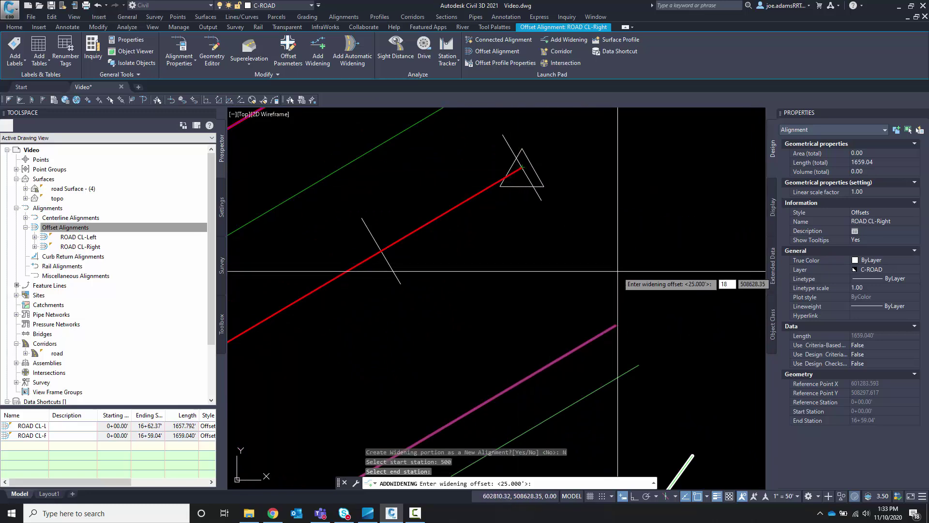
{"action": "type", "text": "18"}
{"action": "key", "text": "Return"}
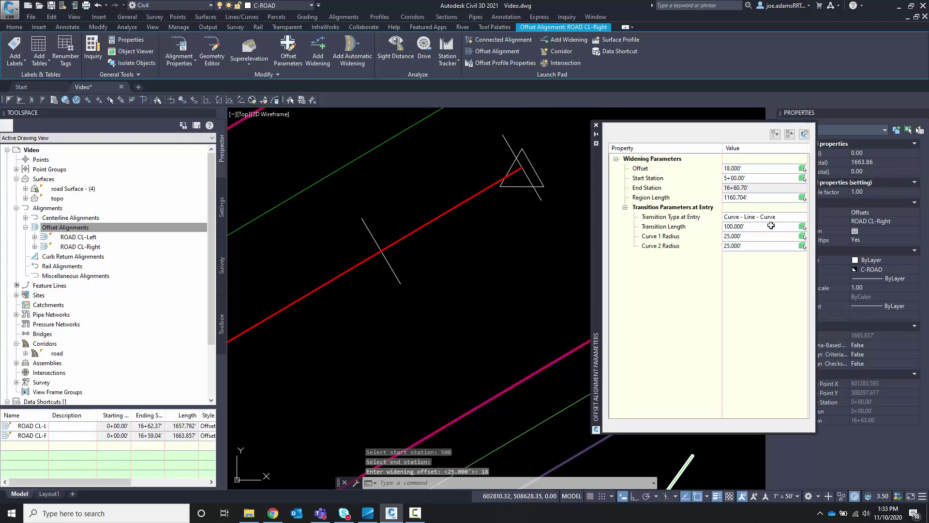
Set the widening's Transition Type at Entry to Linear and close the parameters palette.
{"action": "left_click", "coordinate": [773, 216]}
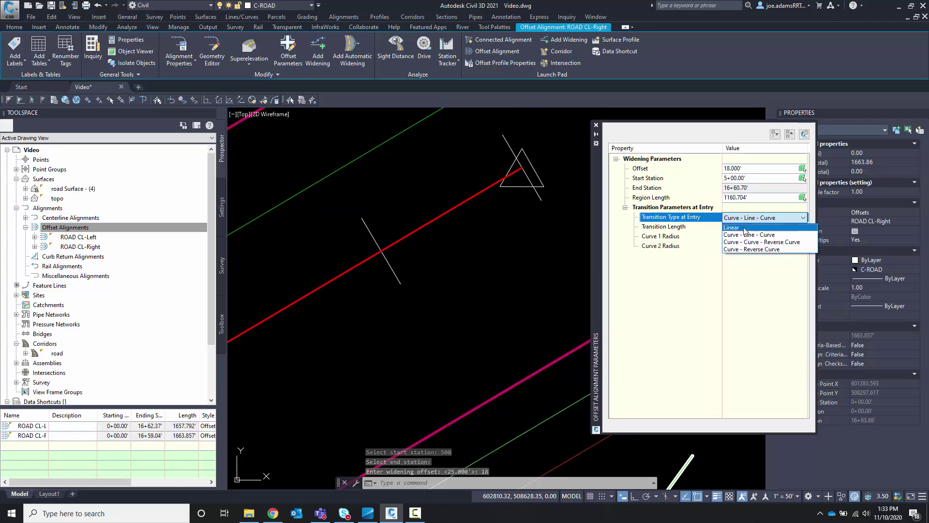
{"action": "left_click", "coordinate": [743, 227]}
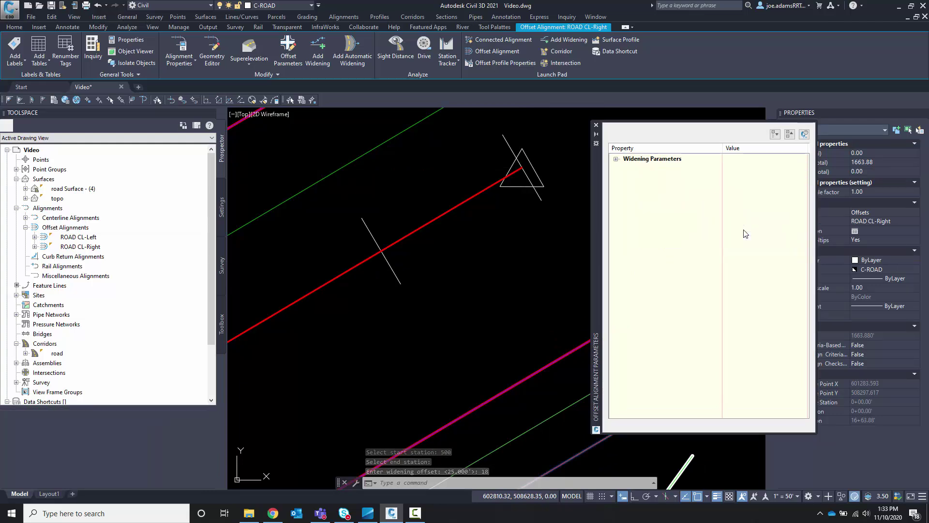
{"action": "left_click", "coordinate": [597, 126]}
{"action": "scroll", "coordinate": [345, 204], "scroll_direction": "down", "scroll_amount": 5}
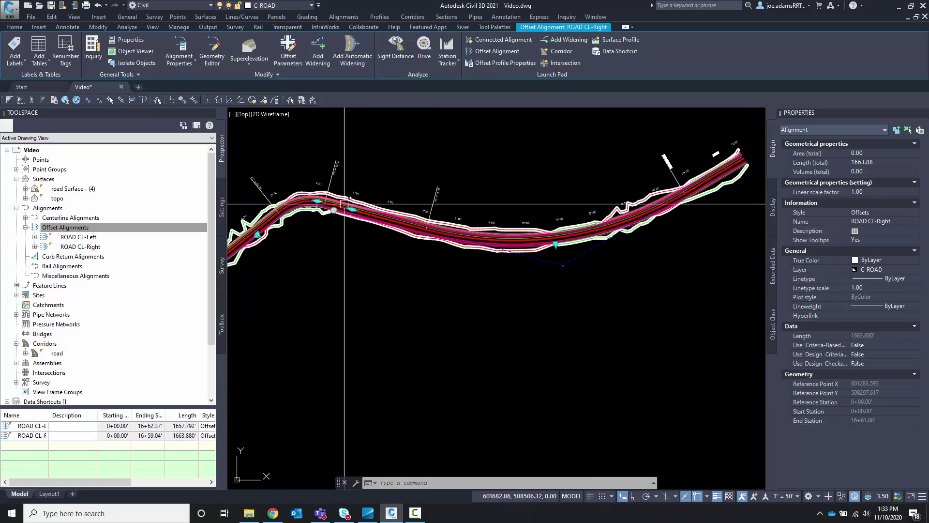
Stretch ROAD CL-Right's widening transition grip near 5+00–6+00, making it 1663.975' long.
{"action": "scroll", "coordinate": [344, 203], "scroll_direction": "up", "scroll_amount": 5}
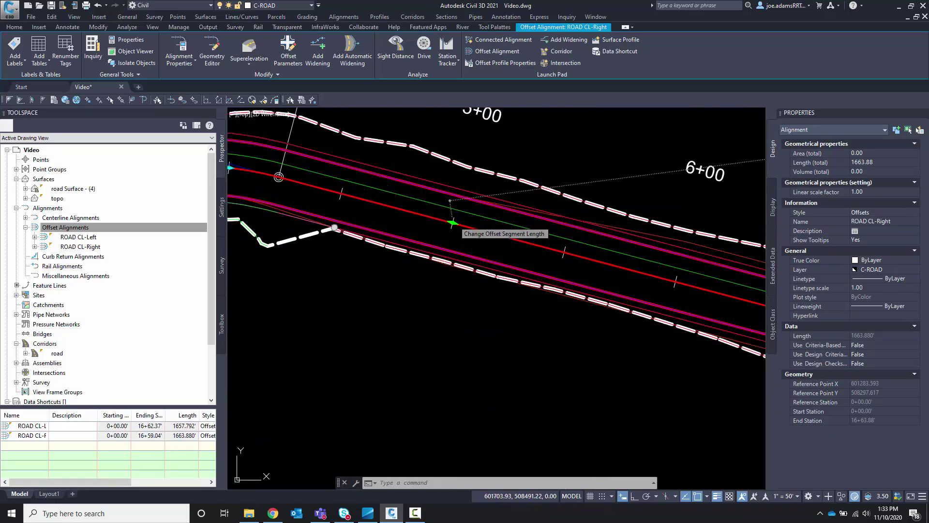
{"action": "left_click", "coordinate": [452, 224]}
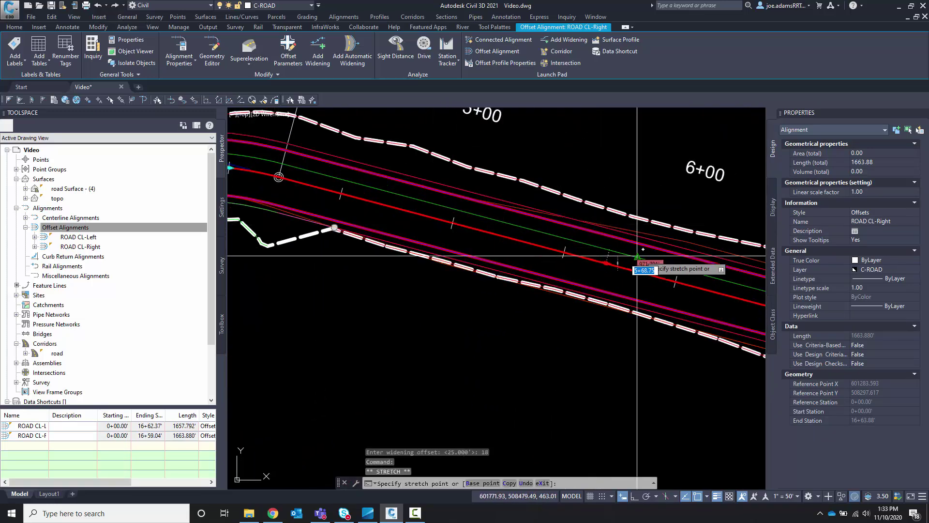
{"action": "left_click", "coordinate": [676, 281]}
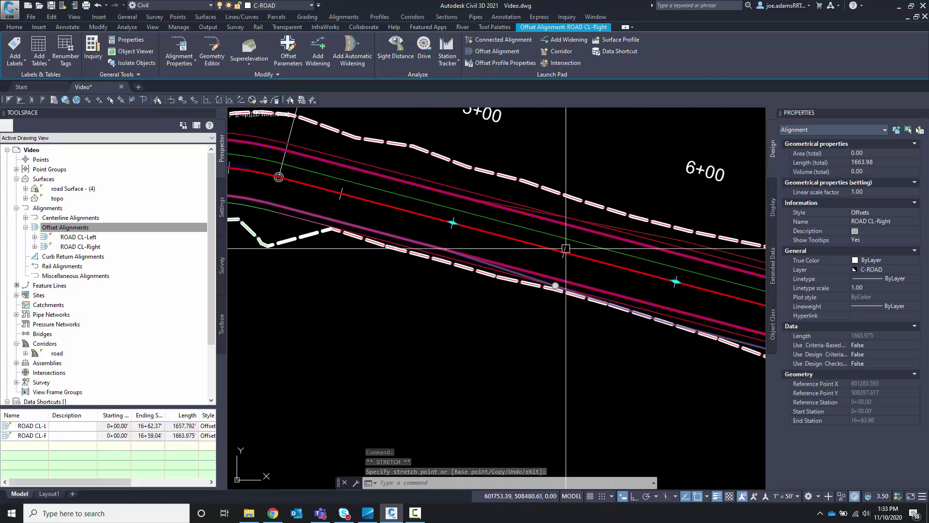
{"action": "scroll", "coordinate": [532, 249], "scroll_direction": "down", "scroll_amount": 3}
{"action": "scroll", "coordinate": [503, 249], "scroll_direction": "up", "scroll_amount": 3}
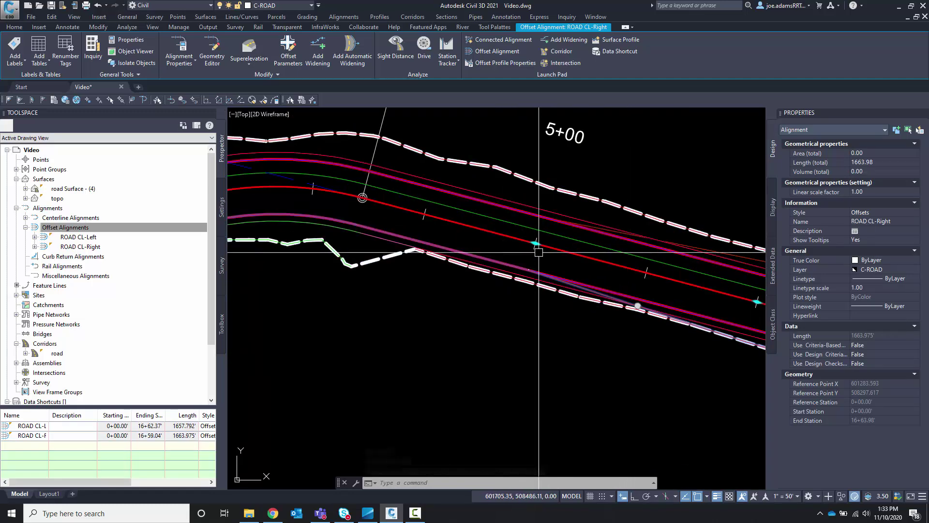
{"action": "scroll", "coordinate": [537, 249], "scroll_direction": "down", "scroll_amount": 4}
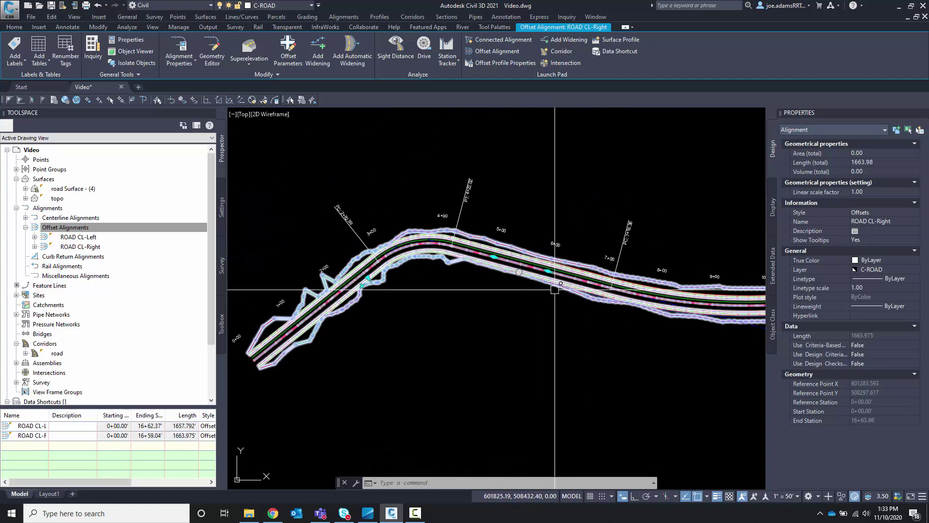
{"action": "scroll", "coordinate": [555, 290], "scroll_direction": "up", "scroll_amount": 4}
{"action": "key", "text": "Escape"}
{"action": "scroll", "coordinate": [596, 274], "scroll_direction": "up", "scroll_amount": 2}
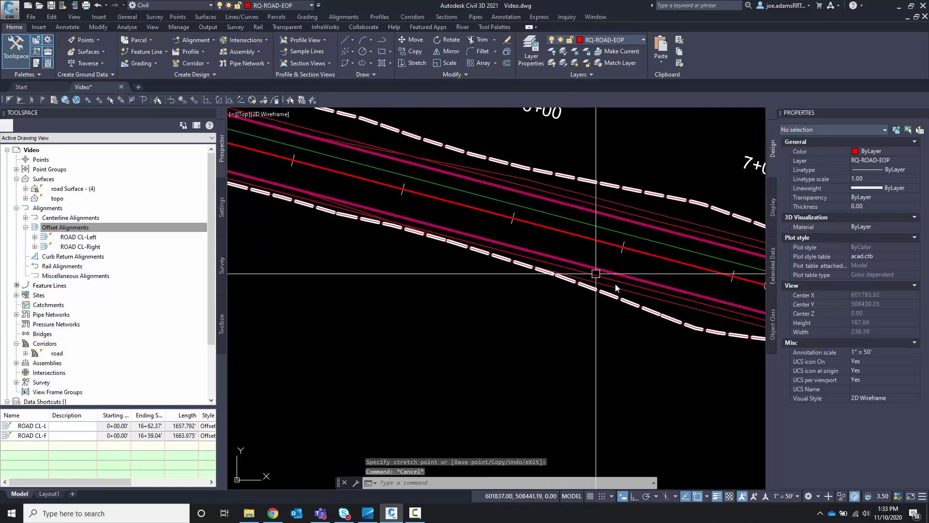
{"action": "left_click", "coordinate": [669, 319]}
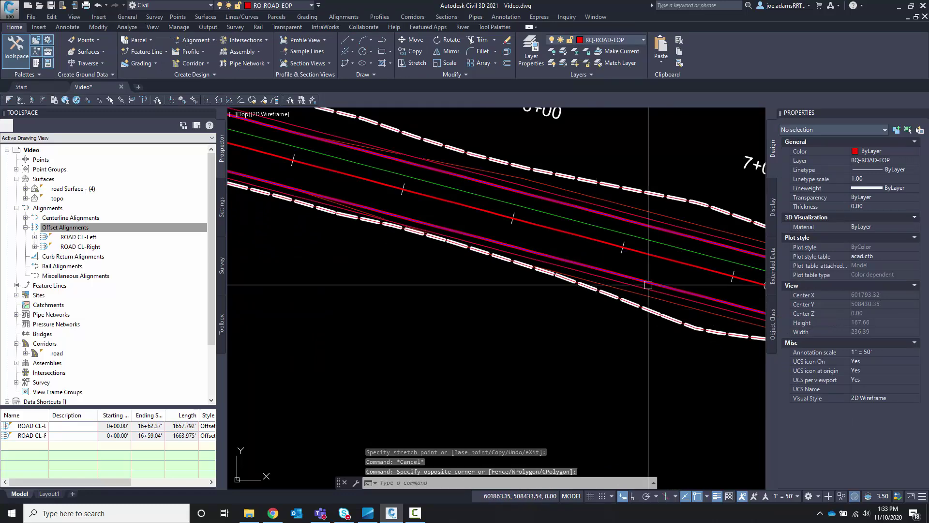
{"action": "left_click", "coordinate": [608, 198]}
{"action": "key", "text": "Escape"}
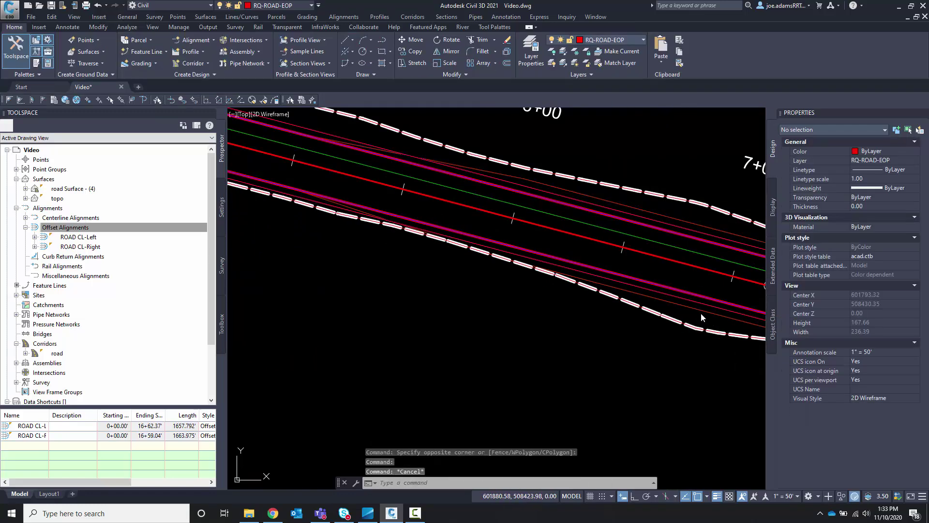
{"action": "left_click", "coordinate": [700, 306]}
{"action": "key", "text": "Escape"}
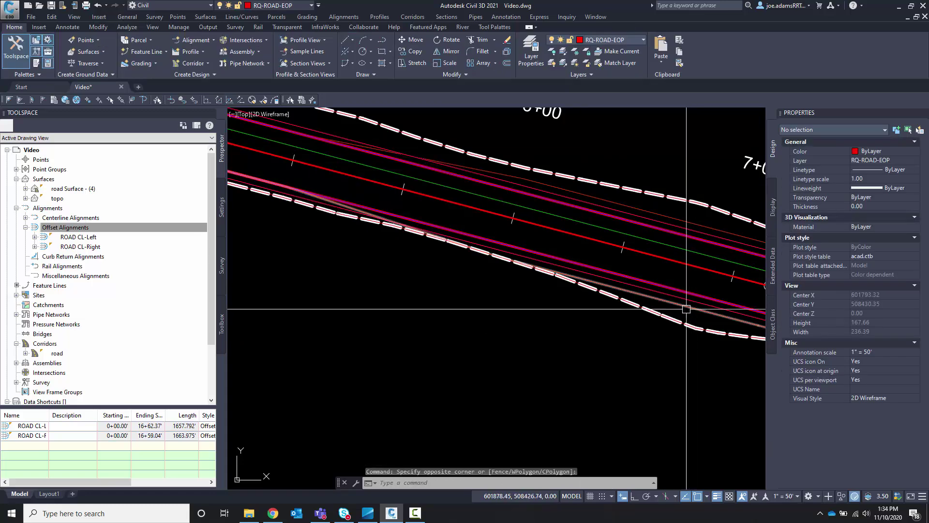
{"action": "left_click", "coordinate": [632, 252]}
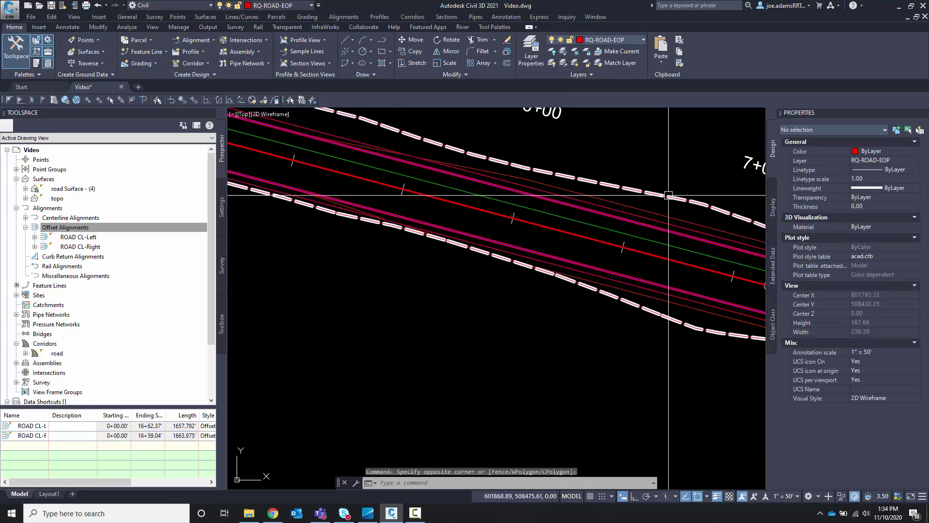
{"action": "left_click", "coordinate": [713, 296]}
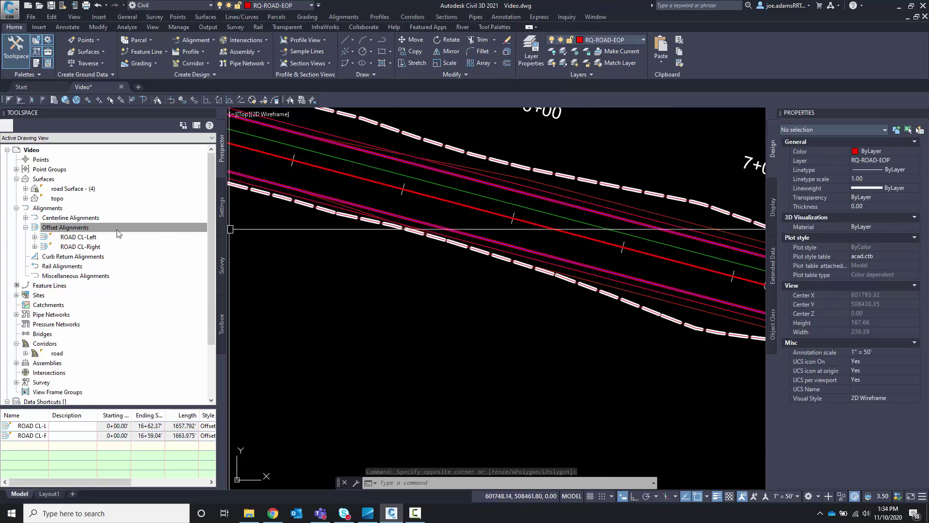
Set the corridor's Left and Right Width Targets to ROAD CL-Left and ROAD CL-Right, then rebuild.
{"action": "left_click", "coordinate": [57, 353]}
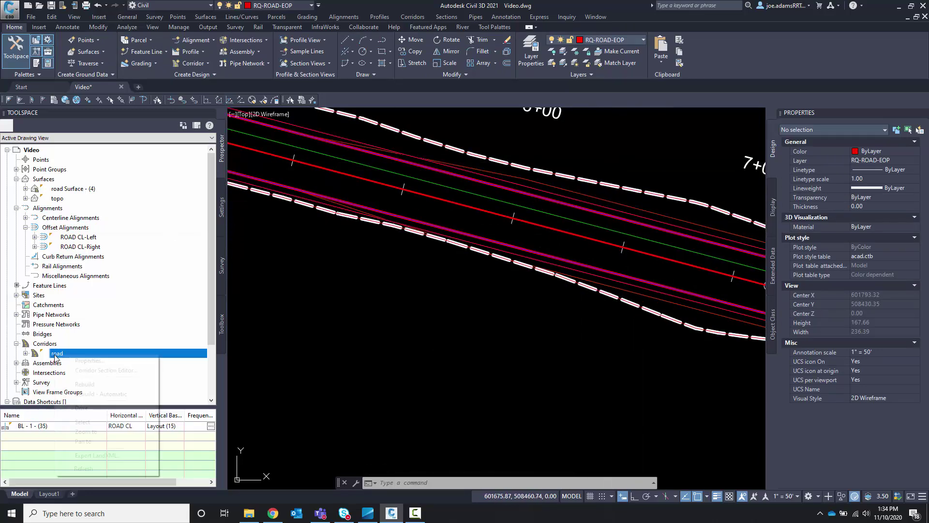
{"action": "right_click", "coordinate": [57, 353]}
{"action": "left_click", "coordinate": [80, 415]}
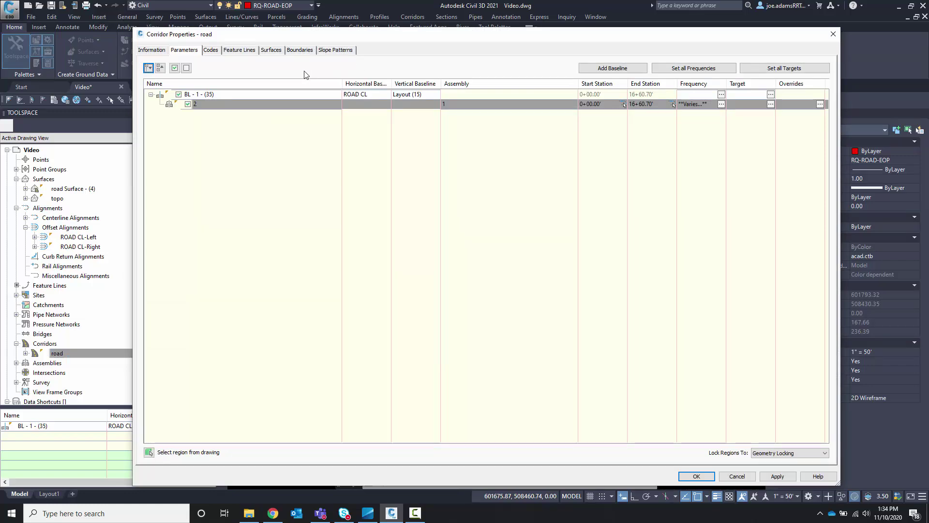
{"action": "left_click", "coordinate": [771, 104]}
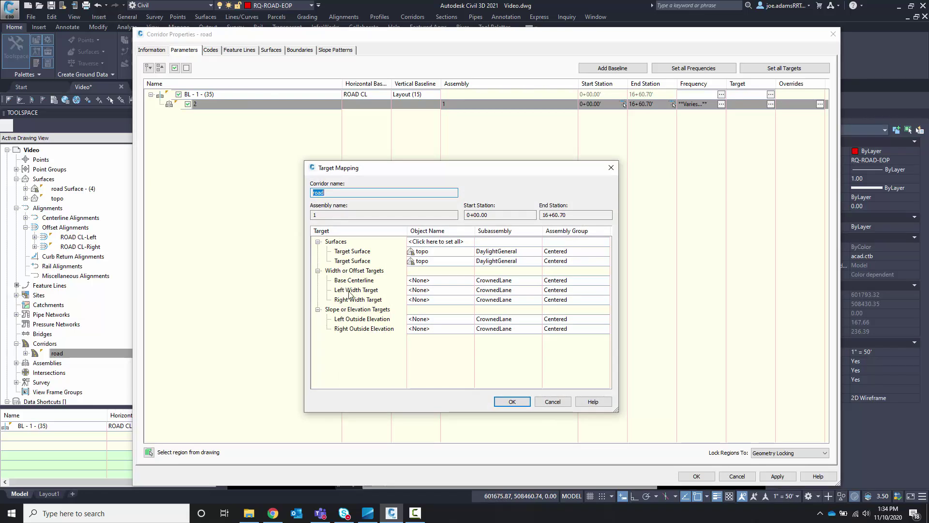
{"action": "left_click", "coordinate": [436, 290]}
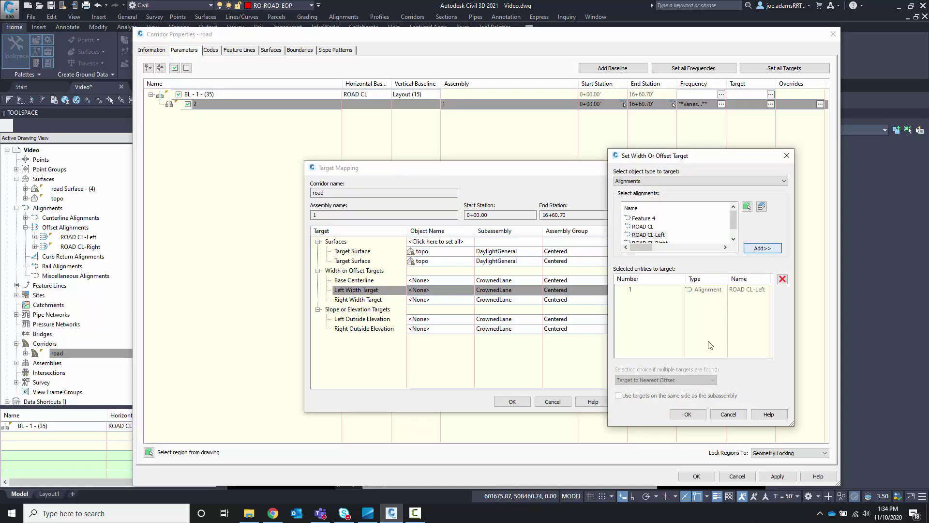
{"action": "left_click", "coordinate": [688, 414]}
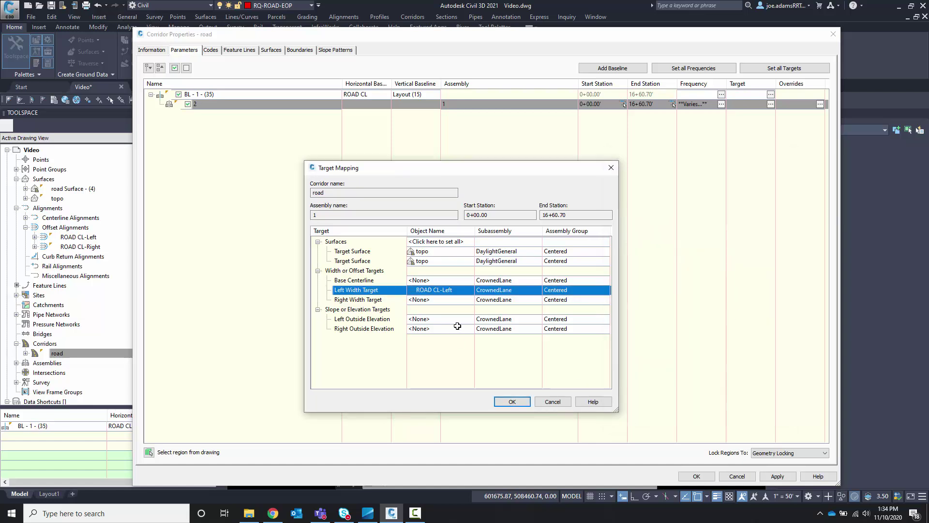
{"action": "left_click", "coordinate": [449, 298]}
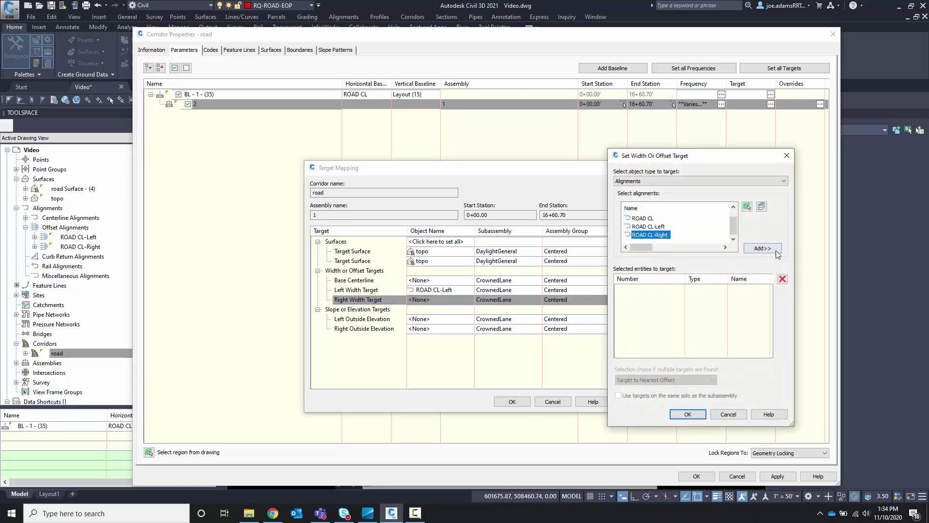
{"action": "left_click", "coordinate": [688, 414]}
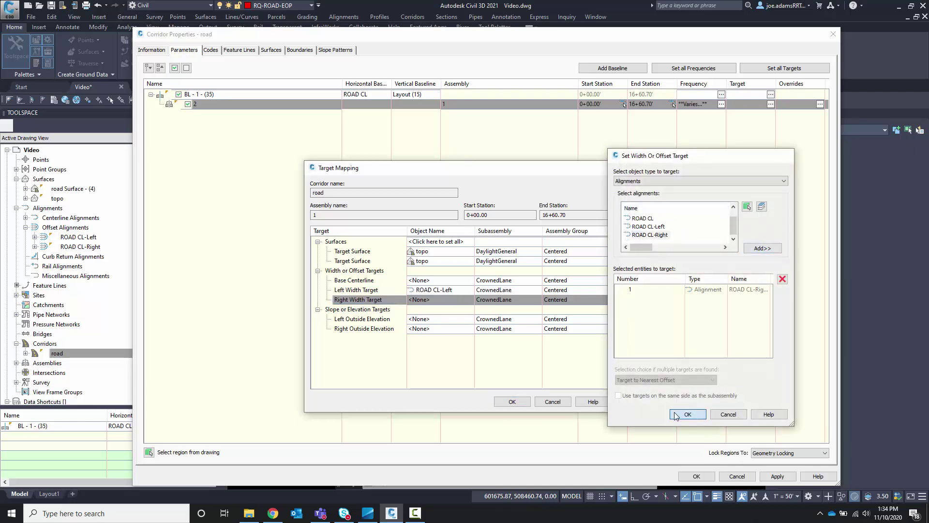
{"action": "left_click", "coordinate": [510, 403]}
{"action": "left_click", "coordinate": [689, 476]}
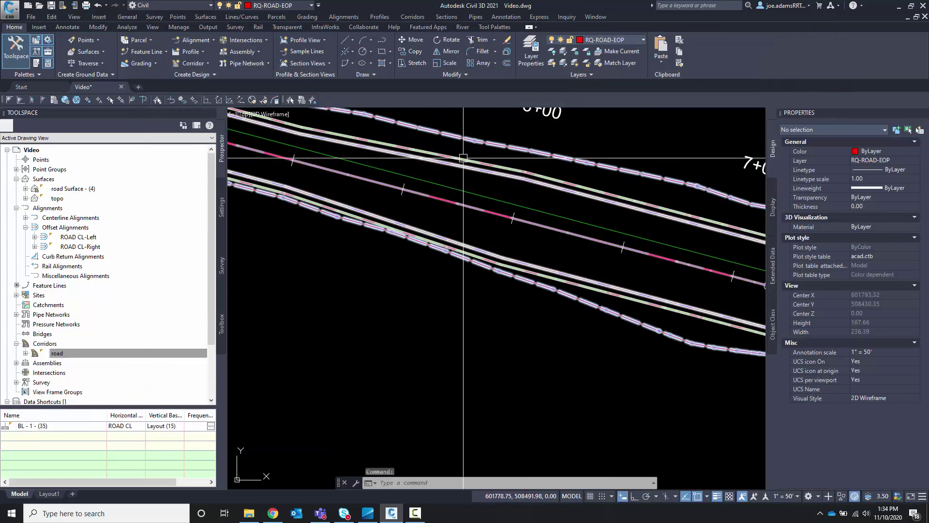
{"action": "scroll", "coordinate": [464, 208], "scroll_direction": "down", "scroll_amount": 5}
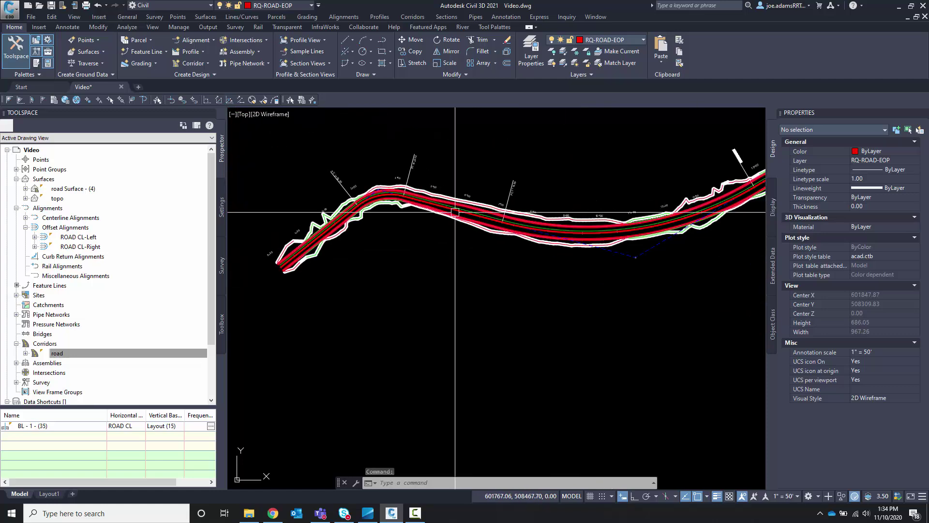
{"action": "scroll", "coordinate": [493, 227], "scroll_direction": "up", "scroll_amount": 4}
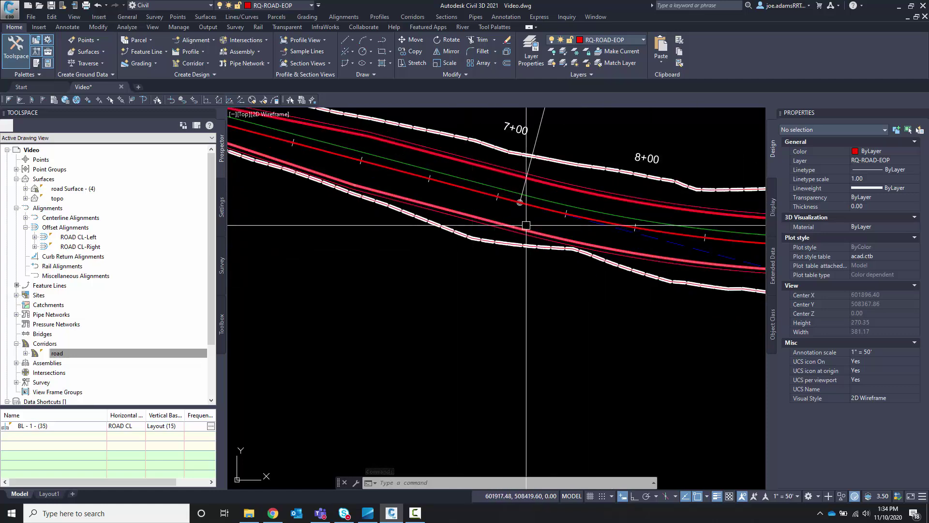
{"action": "scroll", "coordinate": [531, 215], "scroll_direction": "down", "scroll_amount": 3}
{"action": "scroll", "coordinate": [531, 215], "scroll_direction": "down", "scroll_amount": 3}
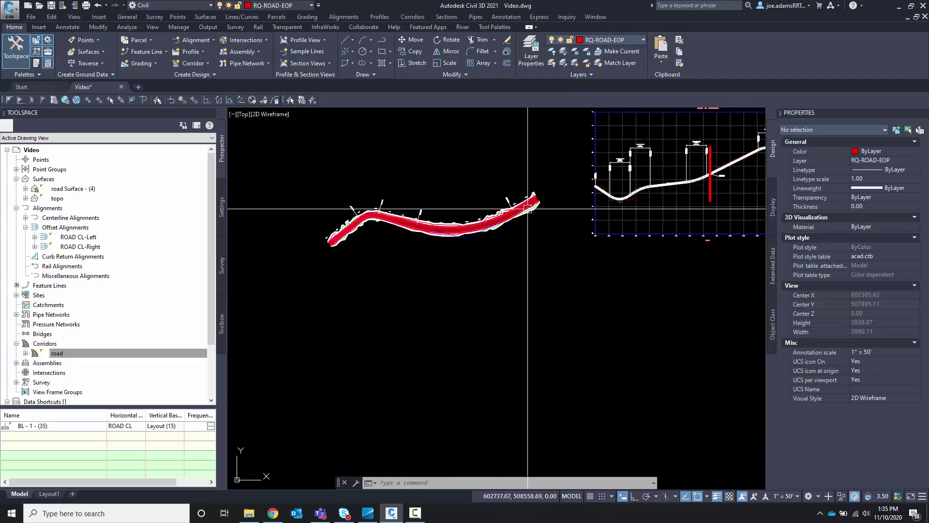
{"action": "scroll", "coordinate": [542, 201], "scroll_direction": "up", "scroll_amount": 6}
{"action": "scroll", "coordinate": [542, 201], "scroll_direction": "up", "scroll_amount": 2}
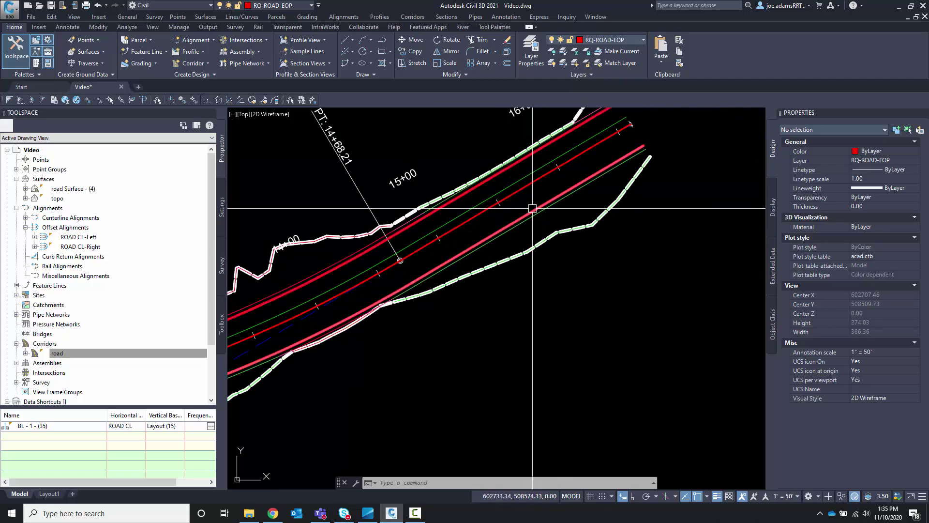
{"action": "scroll", "coordinate": [557, 183], "scroll_direction": "down", "scroll_amount": 2}
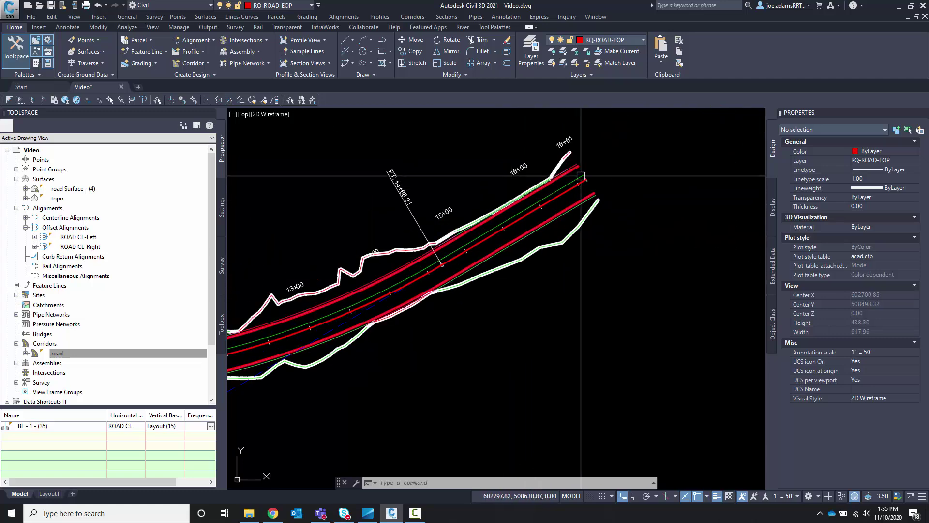
{"action": "scroll", "coordinate": [591, 150], "scroll_direction": "up", "scroll_amount": 2}
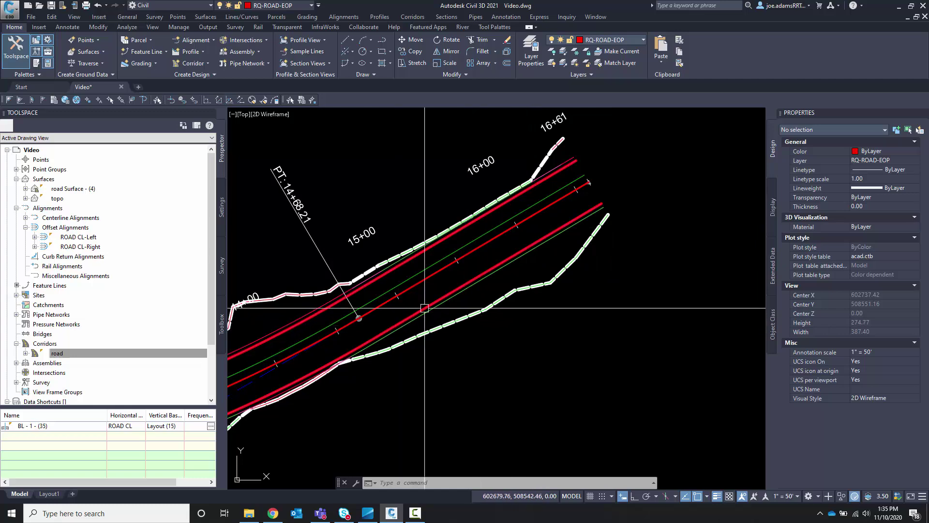
{"action": "scroll", "coordinate": [477, 291], "scroll_direction": "up", "scroll_amount": 2}
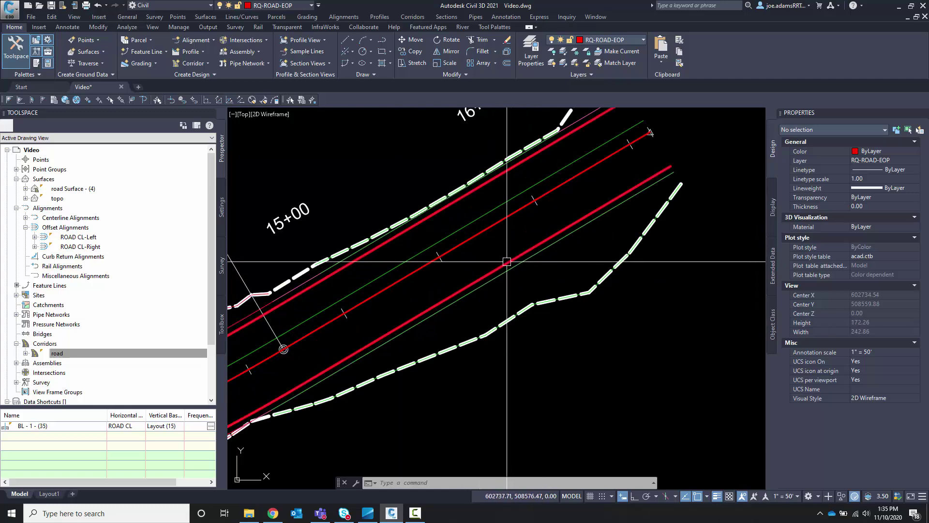
Select ROAD CL-Right and place a widening jog on it.
{"action": "left_click", "coordinate": [509, 261]}
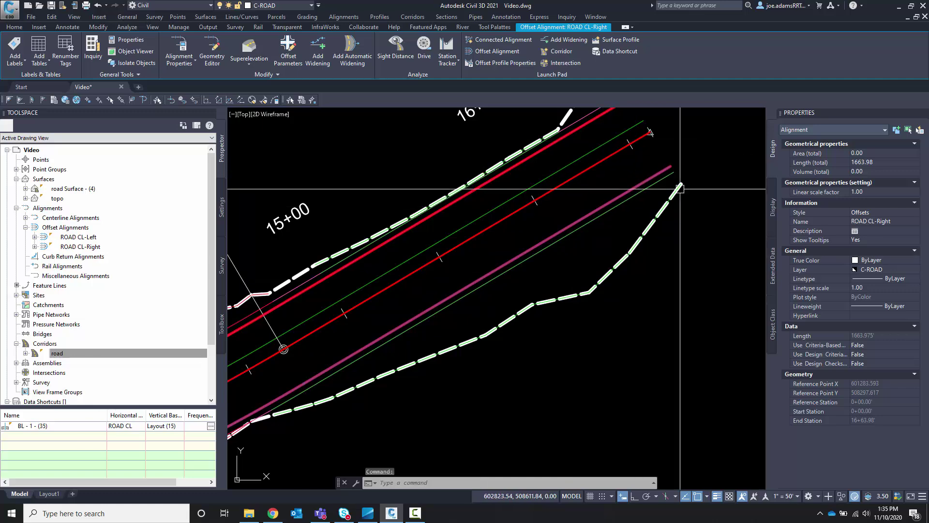
{"action": "scroll", "coordinate": [625, 191], "scroll_direction": "down", "scroll_amount": 6}
{"action": "scroll", "coordinate": [481, 259], "scroll_direction": "up", "scroll_amount": 7}
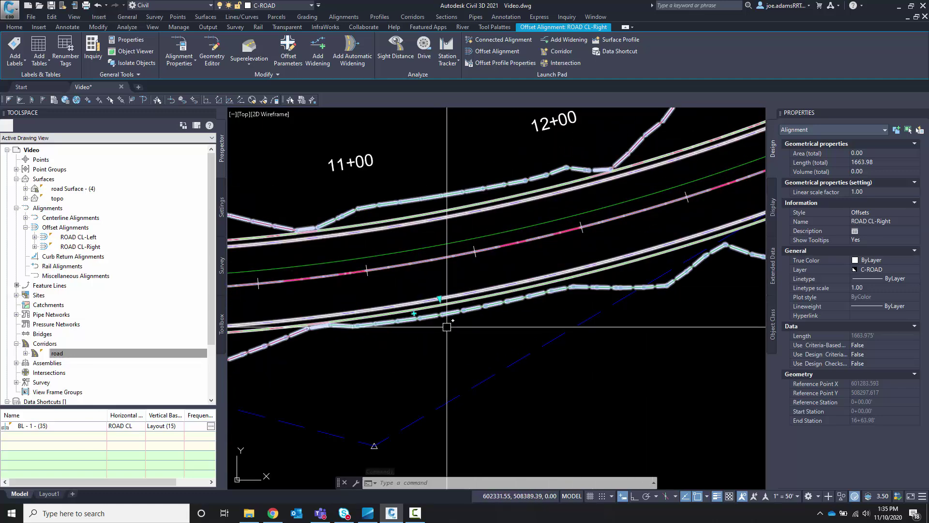
{"action": "left_click", "coordinate": [414, 314]}
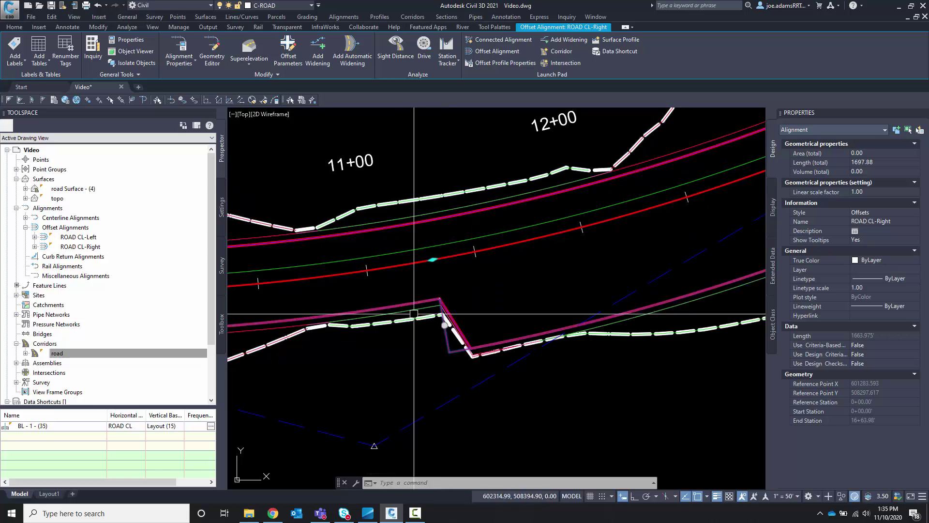
{"action": "left_click", "coordinate": [477, 344]}
{"action": "scroll", "coordinate": [445, 353], "scroll_direction": "up", "scroll_amount": 2}
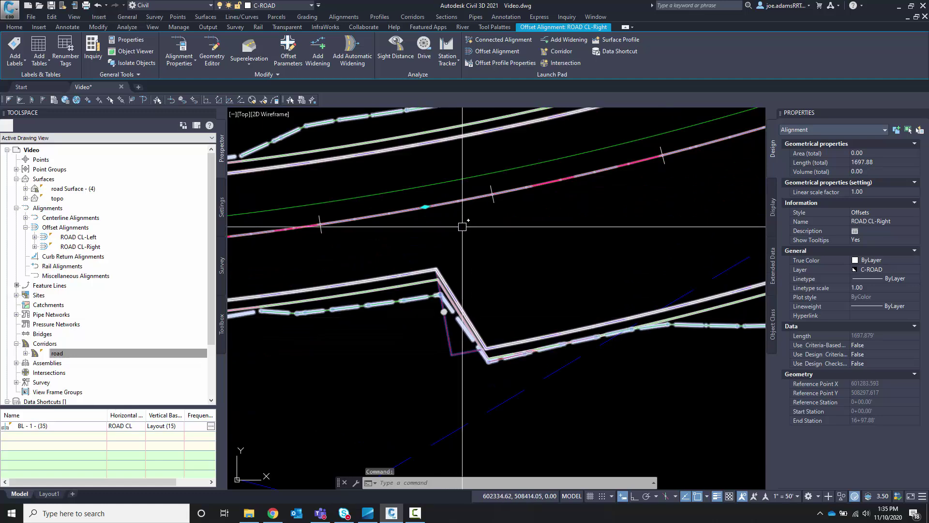
Stretch the widening end to station 15+61, making ROAD CL-Right 1688.98' long.
{"action": "left_click", "coordinate": [425, 206]}
{"action": "scroll", "coordinate": [379, 297], "scroll_direction": "down", "scroll_amount": 4}
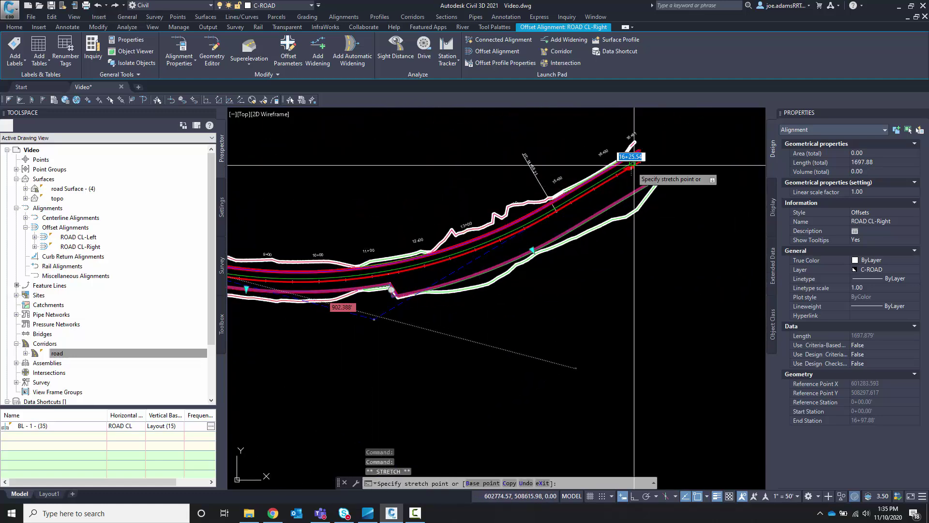
{"action": "scroll", "coordinate": [634, 165], "scroll_direction": "up", "scroll_amount": 4}
{"action": "scroll", "coordinate": [554, 210], "scroll_direction": "down", "scroll_amount": 4}
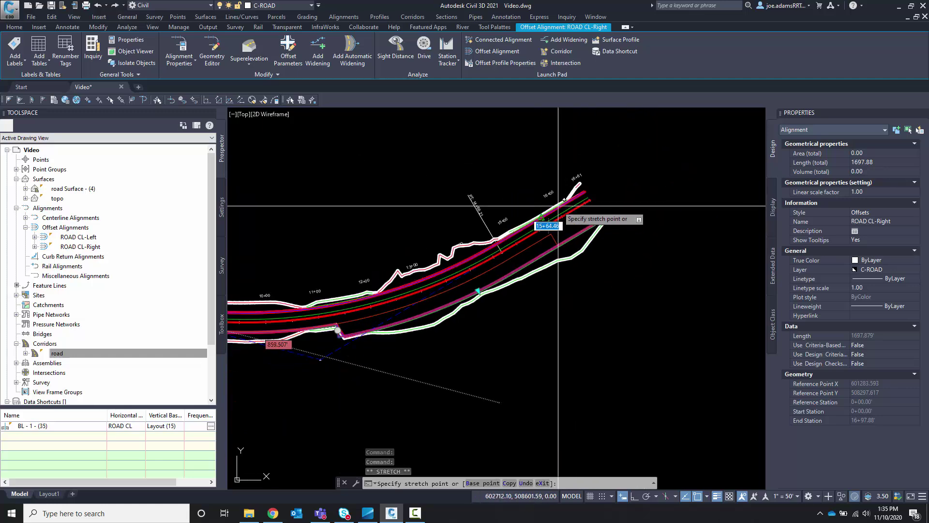
{"action": "scroll", "coordinate": [559, 206], "scroll_direction": "up", "scroll_amount": 4}
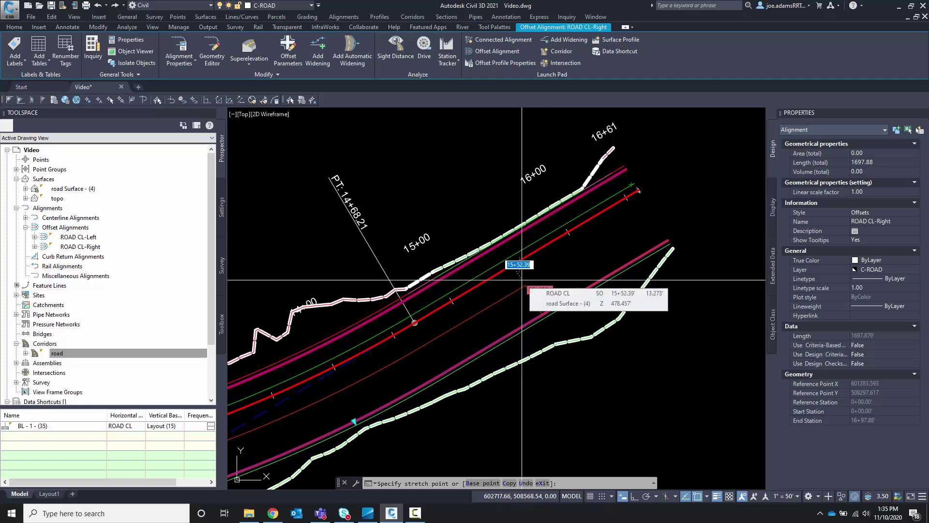
{"action": "type", "text": "1561"}
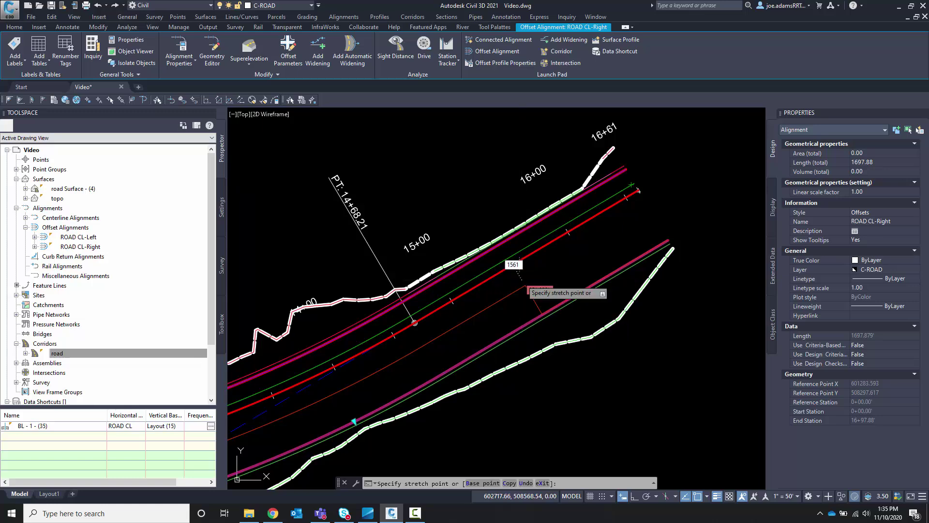
{"action": "key", "text": "Return"}
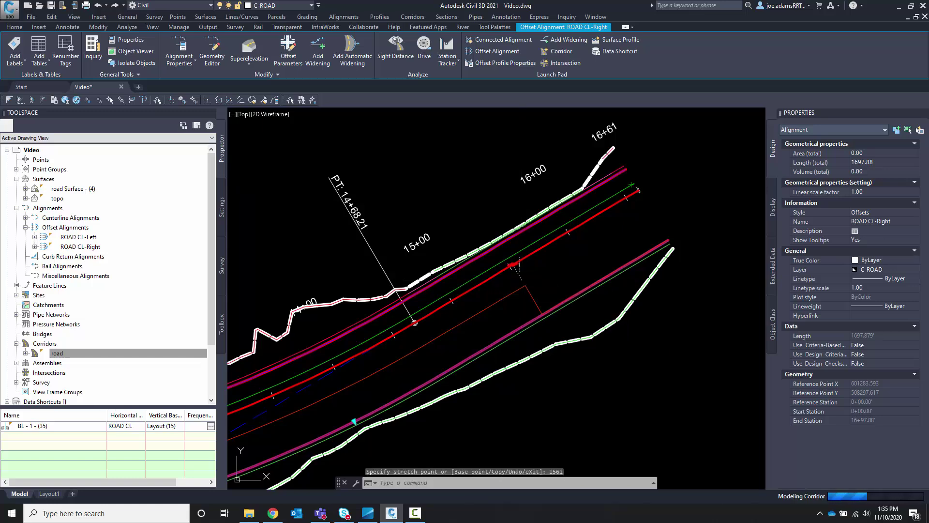
{"action": "scroll", "coordinate": [432, 335], "scroll_direction": "up", "scroll_amount": 5}
{"action": "scroll", "coordinate": [432, 335], "scroll_direction": "down", "scroll_amount": 5}
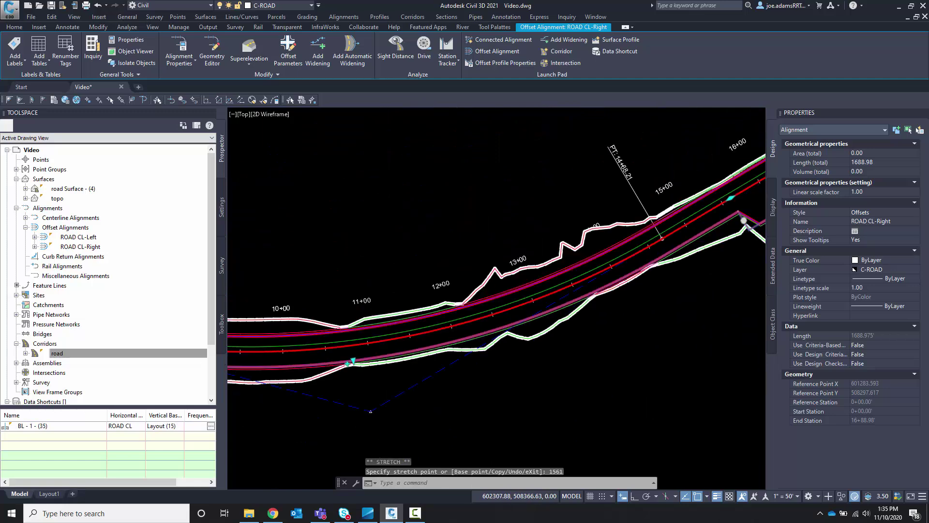
Stretch ROAD CL-Right's widening grip to a 50 taper length, leaving the alignment 1669.88 long.
{"action": "scroll", "coordinate": [624, 297], "scroll_direction": "up", "scroll_amount": 3}
{"action": "scroll", "coordinate": [560, 305], "scroll_direction": "up", "scroll_amount": 3}
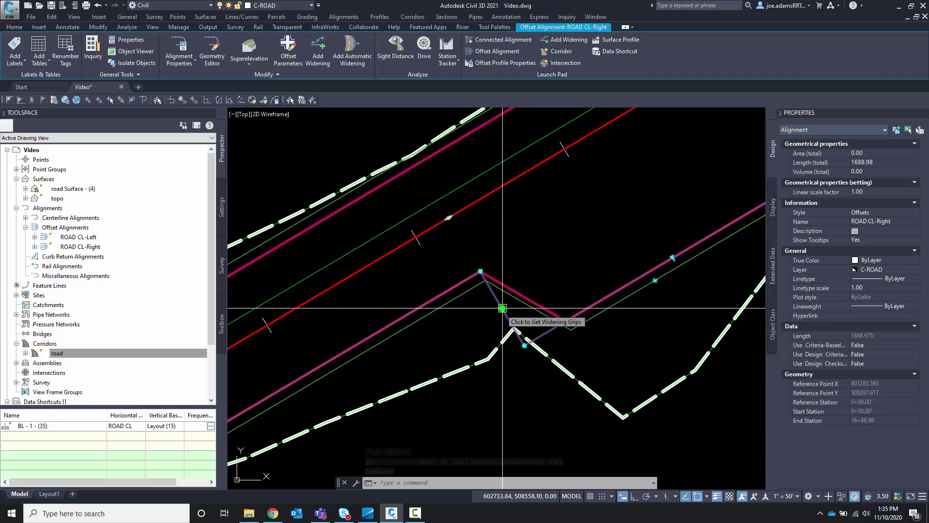
{"action": "left_click", "coordinate": [503, 308]}
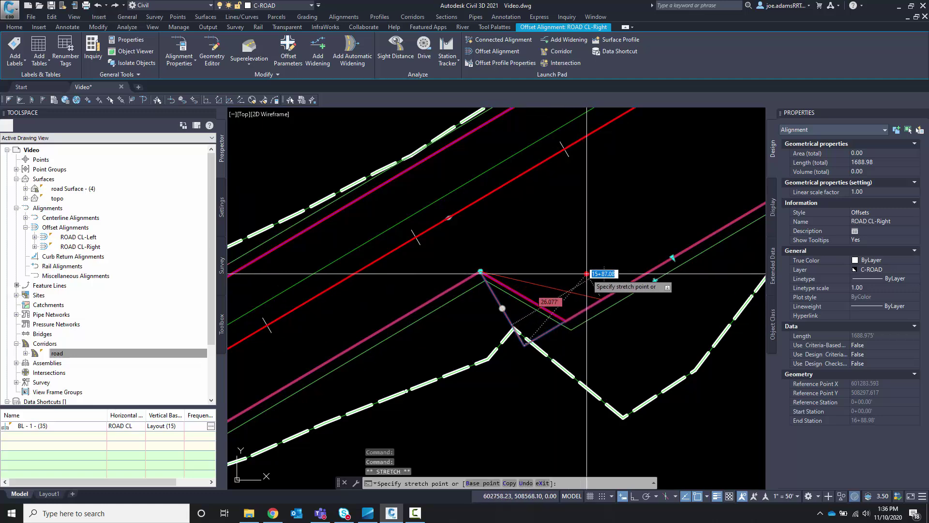
{"action": "scroll", "coordinate": [574, 274], "scroll_direction": "down", "scroll_amount": 3}
{"action": "scroll", "coordinate": [557, 290], "scroll_direction": "up", "scroll_amount": 2}
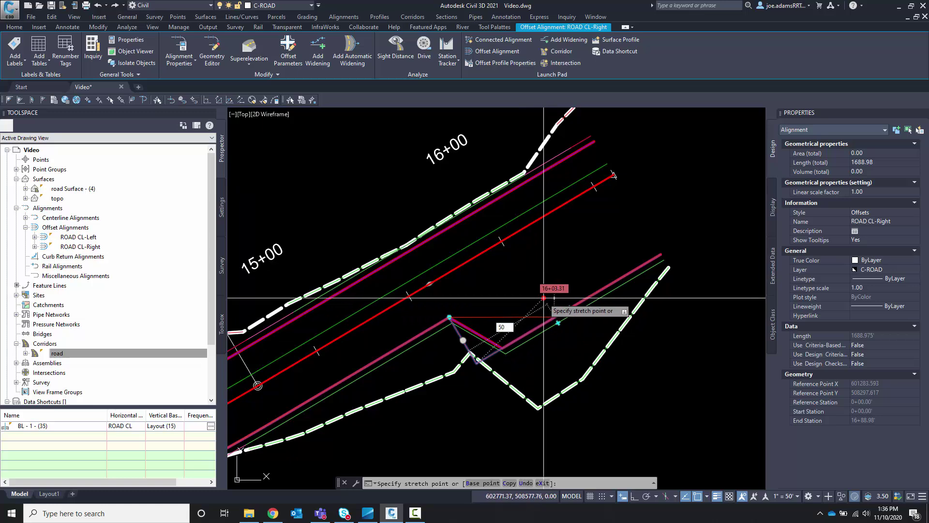
{"action": "key", "text": "Return"}
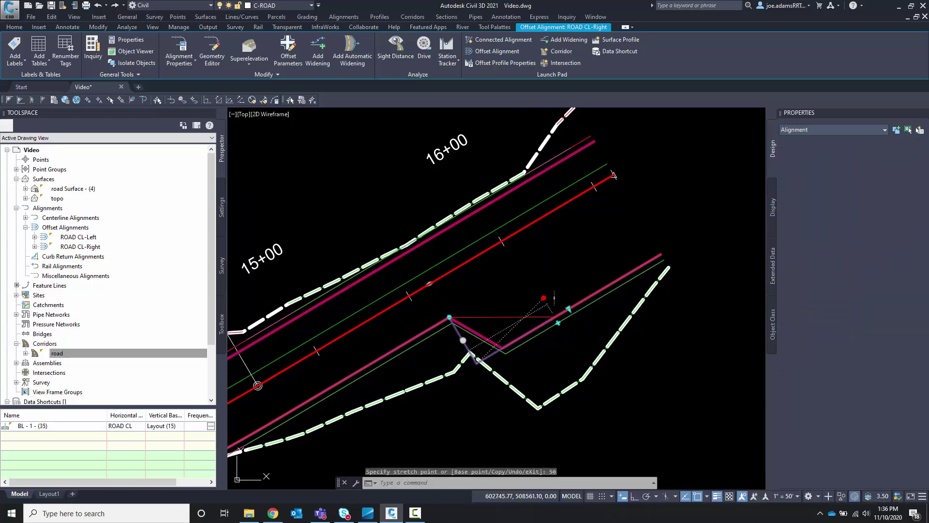
{"action": "scroll", "coordinate": [543, 298], "scroll_direction": "up", "scroll_amount": 3}
{"action": "scroll", "coordinate": [501, 306], "scroll_direction": "down", "scroll_amount": 4}
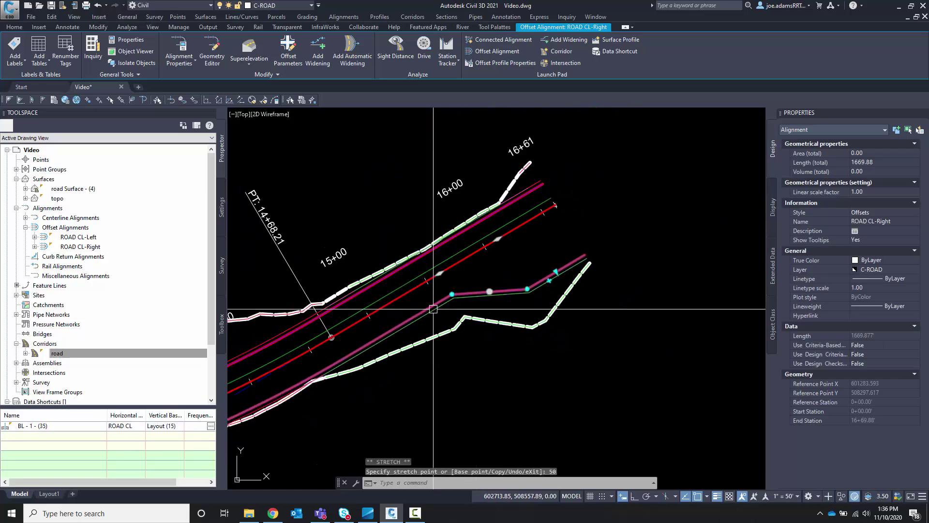
End the grip edit and check the corridor's options and the ROAD CL-Right alignment.
{"action": "key", "text": "Escape"}
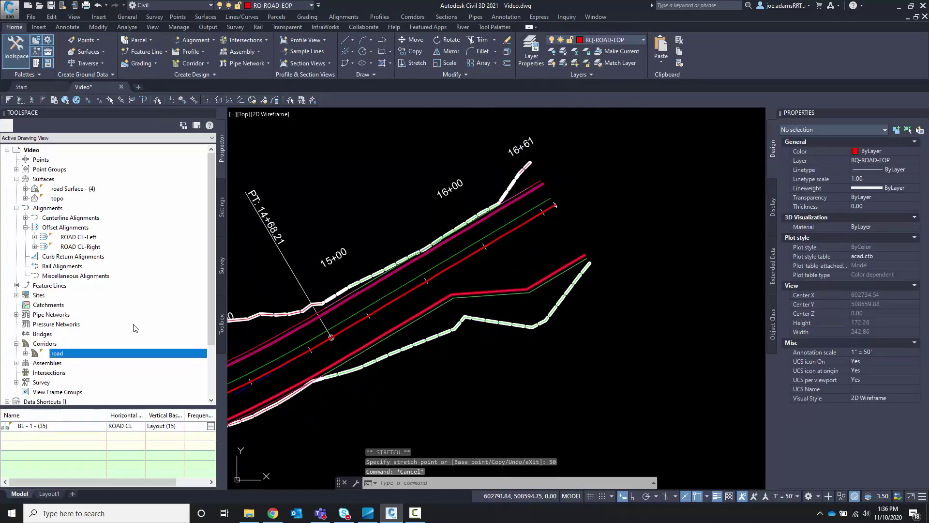
{"action": "right_click", "coordinate": [89, 356]}
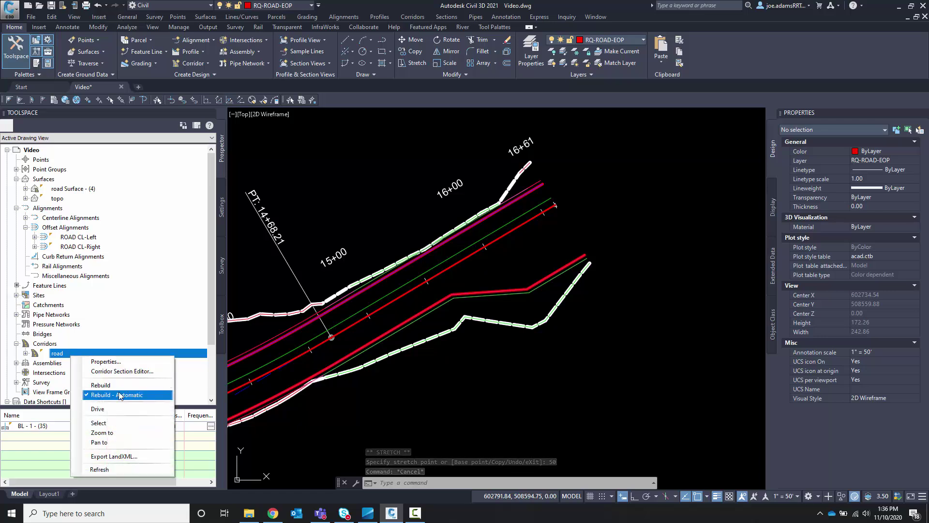
{"action": "left_click", "coordinate": [516, 405]}
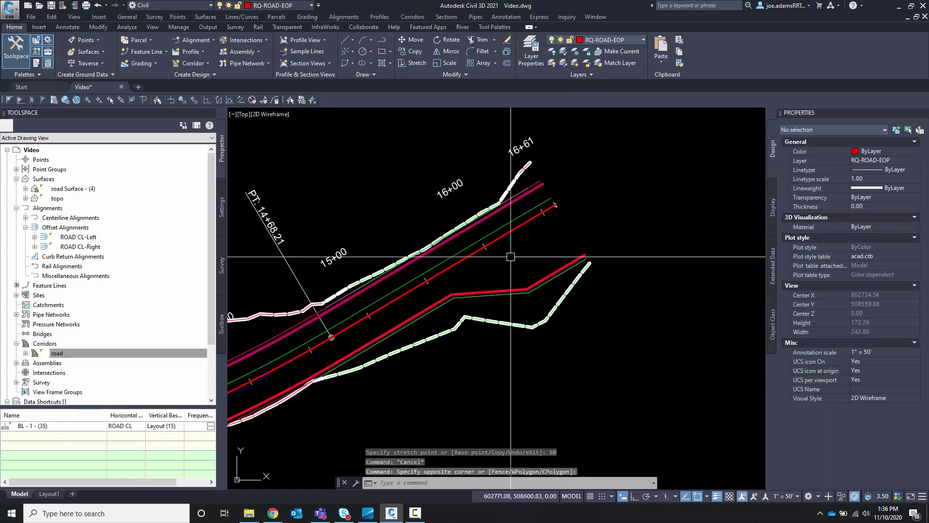
{"action": "scroll", "coordinate": [479, 300], "scroll_direction": "up", "scroll_amount": 2}
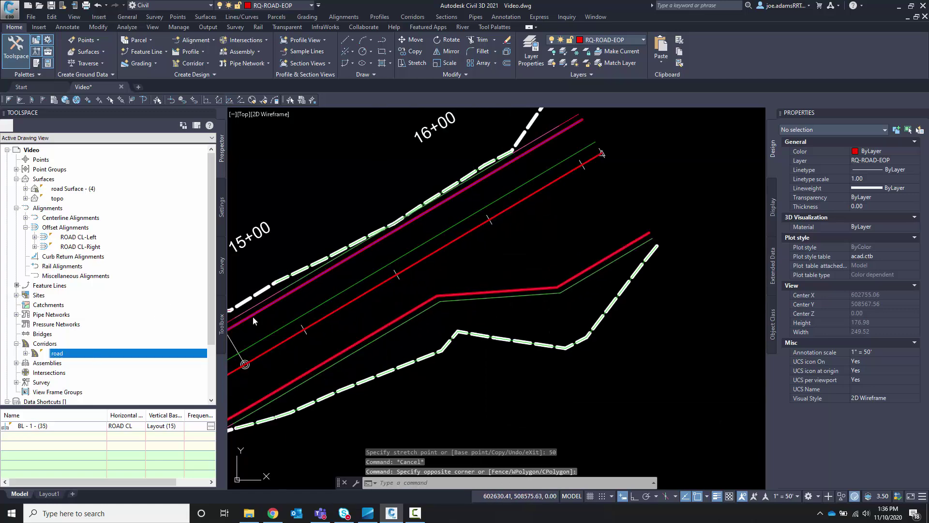
{"action": "left_click", "coordinate": [444, 296]}
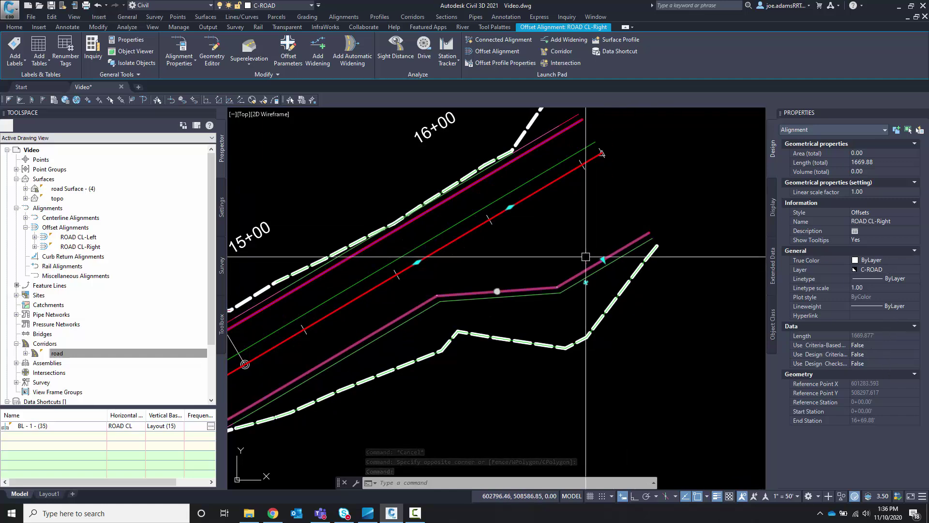
{"action": "key", "text": "Escape"}
Set the corridor's Code Set Style to CDG CORRIDOR BASIC after trying CDG CORRIDOR PLOT.
{"action": "left_click", "coordinate": [499, 298]}
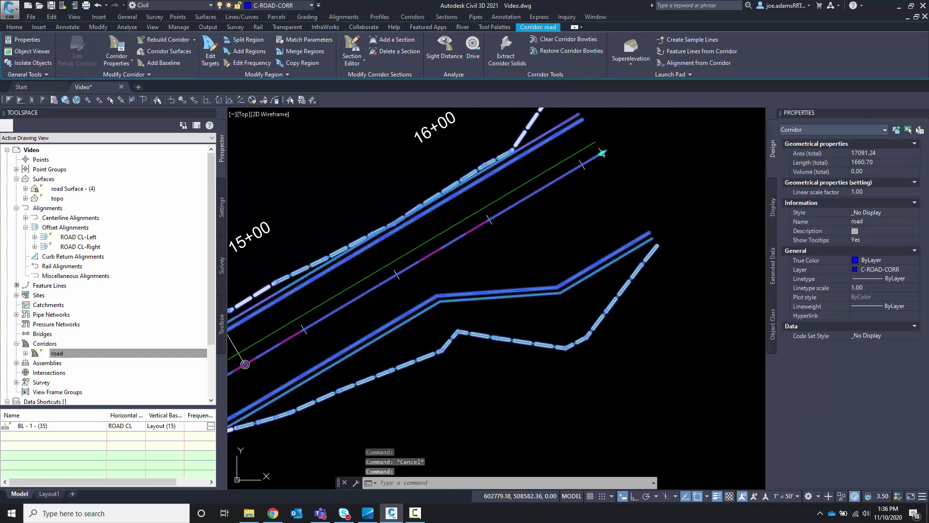
{"action": "left_click", "coordinate": [882, 336]}
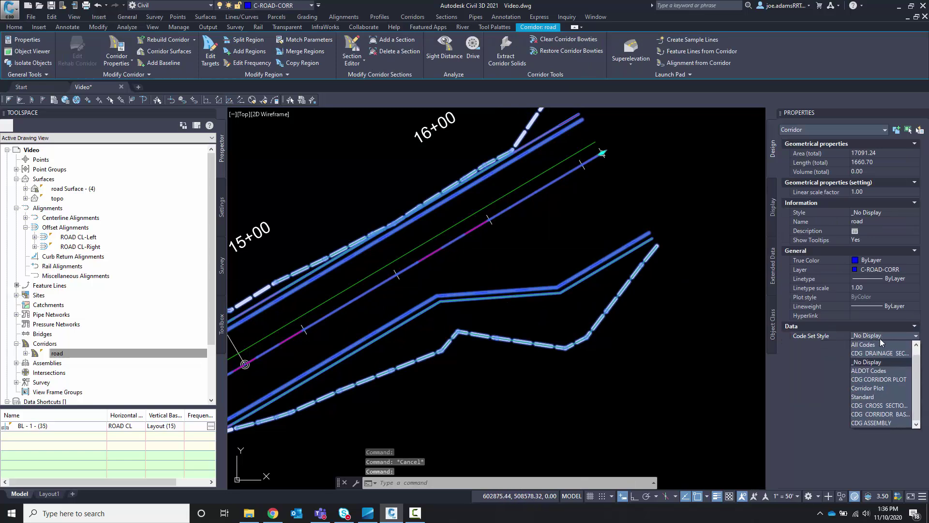
{"action": "left_click", "coordinate": [888, 380]}
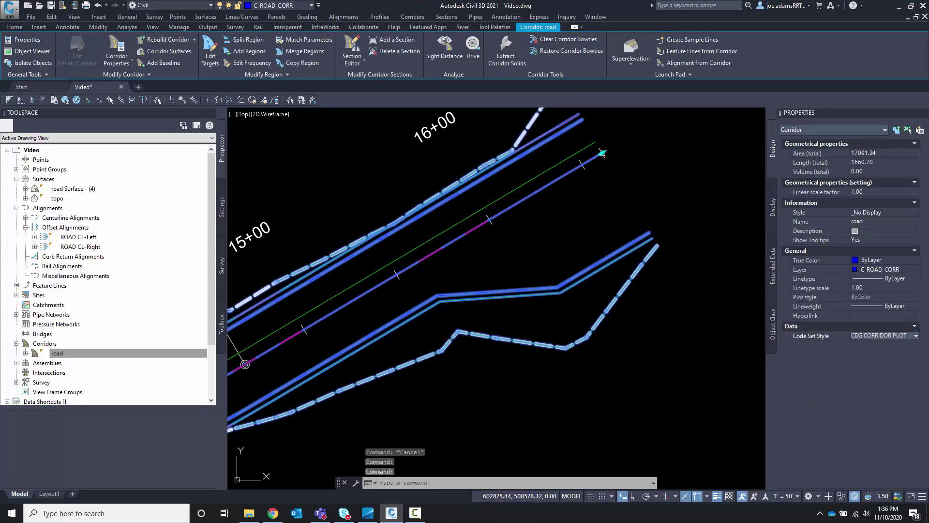
{"action": "left_click", "coordinate": [882, 336]}
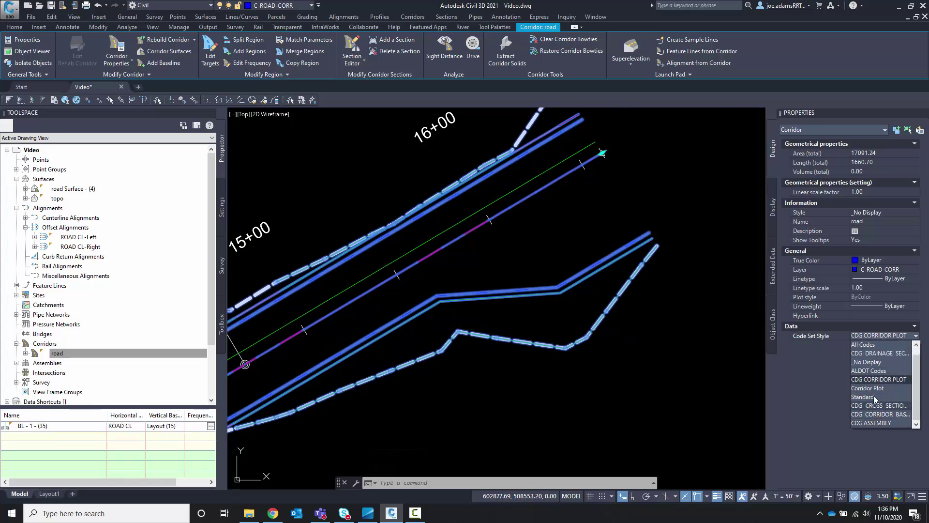
{"action": "left_click", "coordinate": [881, 414]}
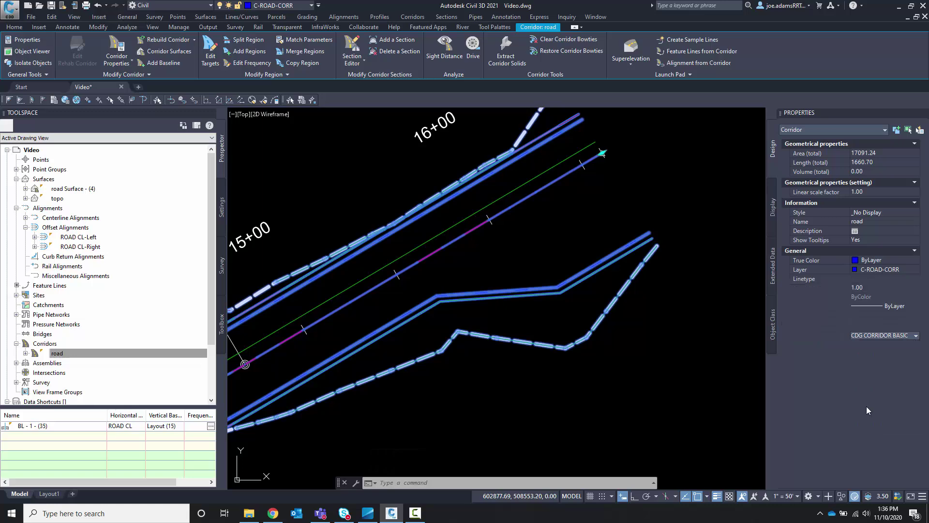
Reselect the corridor with a window and bring up its right-click menu.
{"action": "key", "text": "Escape"}
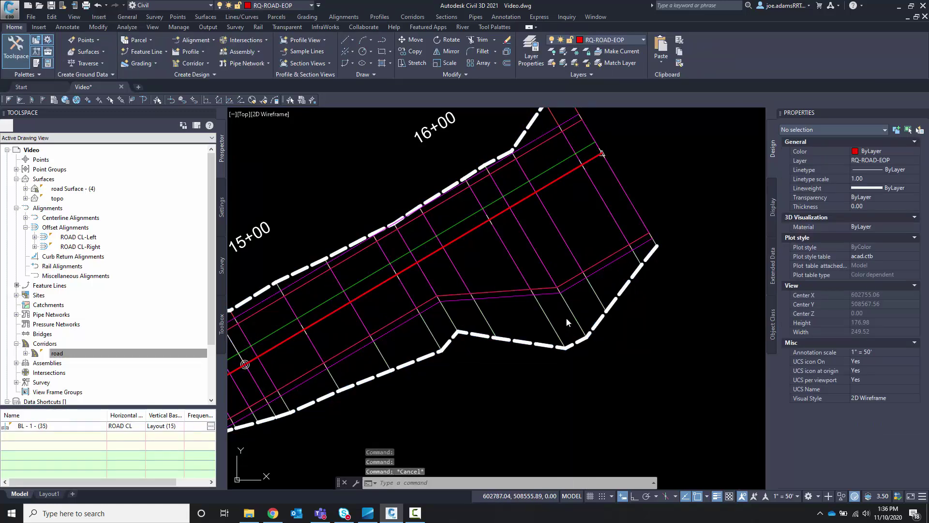
{"action": "left_click", "coordinate": [567, 244]}
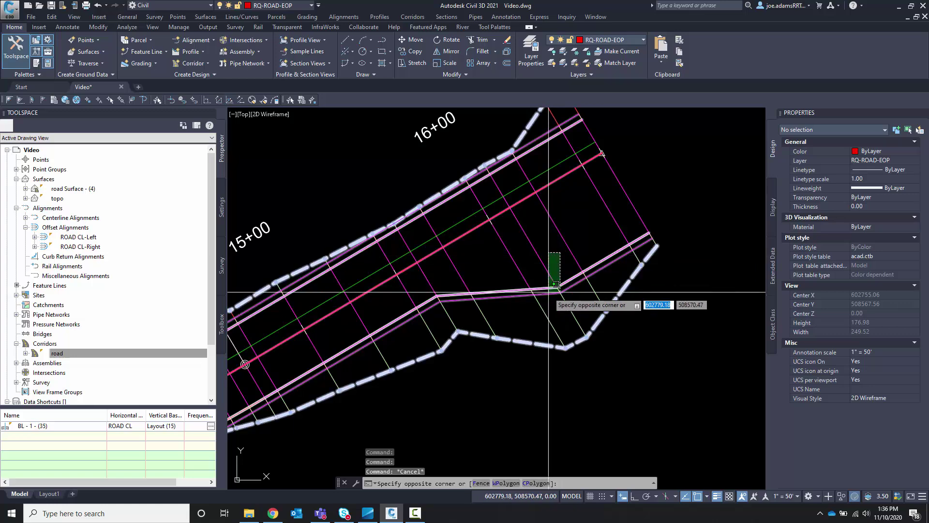
{"action": "left_click", "coordinate": [535, 245]}
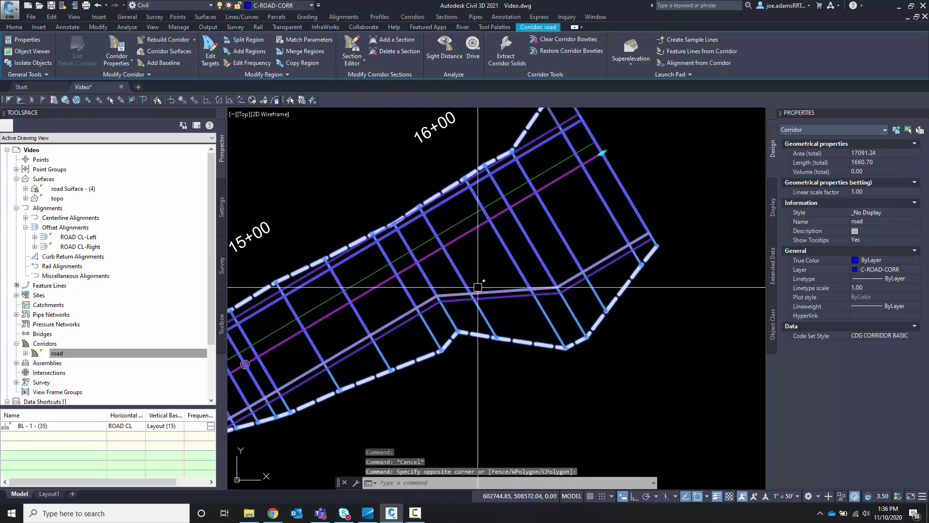
{"action": "right_click", "coordinate": [564, 295]}
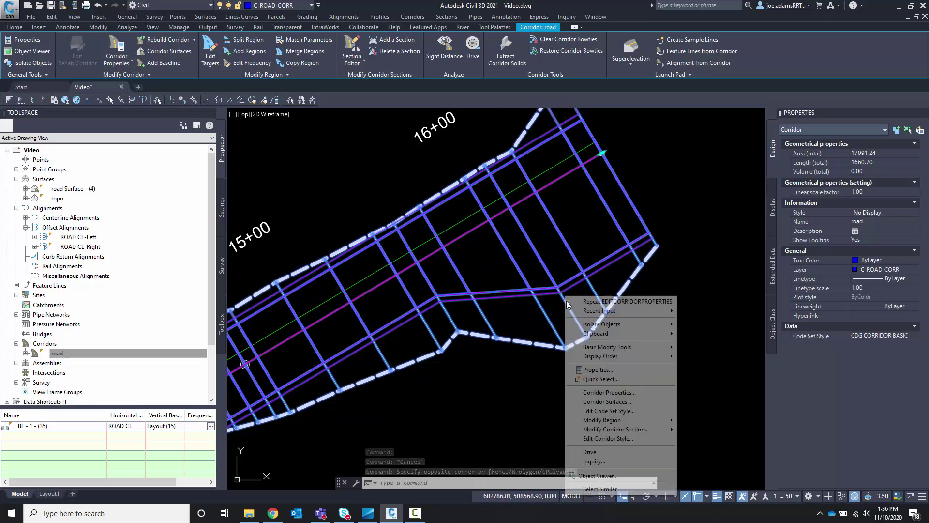
Orbit and zoom the corridor in Object Viewer to inspect the widening taper, then close it.
{"action": "left_click", "coordinate": [595, 477]}
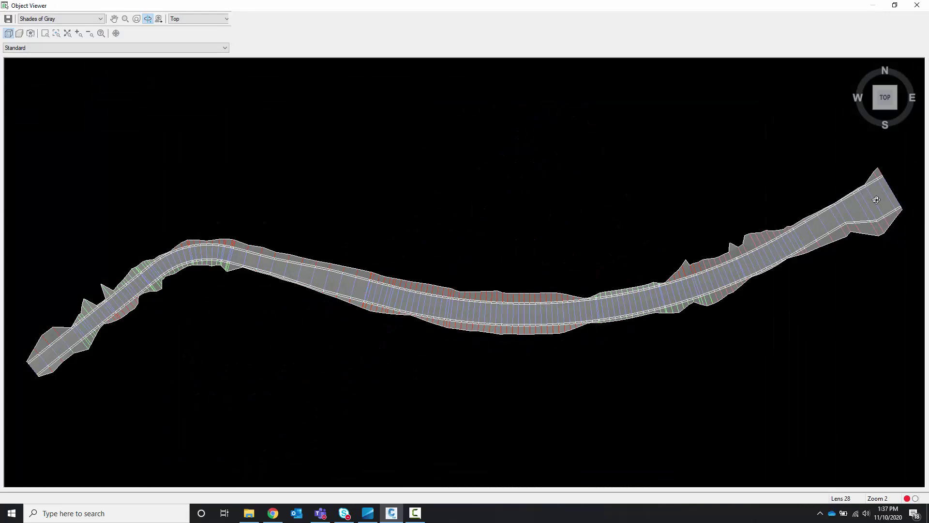
{"action": "scroll", "coordinate": [876, 200], "scroll_direction": "up", "scroll_amount": 3}
{"action": "left_click_drag", "start_coordinate": [627, 382], "coordinate": [676, 325]}
{"action": "left_click_drag", "start_coordinate": [524, 339], "coordinate": [530, 236]}
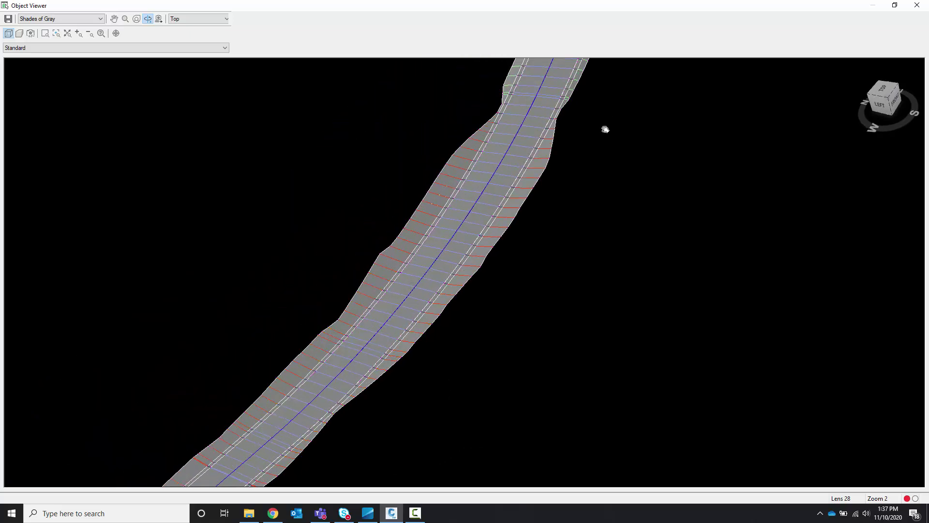
{"action": "left_click_drag", "start_coordinate": [605, 129], "coordinate": [492, 303]}
{"action": "scroll", "coordinate": [464, 241], "scroll_direction": "up", "scroll_amount": 5}
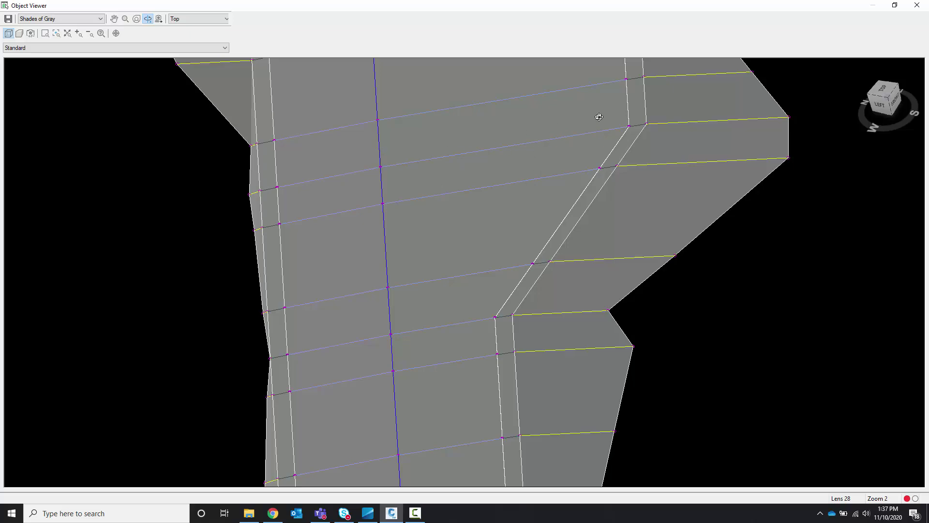
{"action": "left_click", "coordinate": [925, 4]}
{"action": "scroll", "coordinate": [614, 199], "scroll_direction": "down", "scroll_amount": 5}
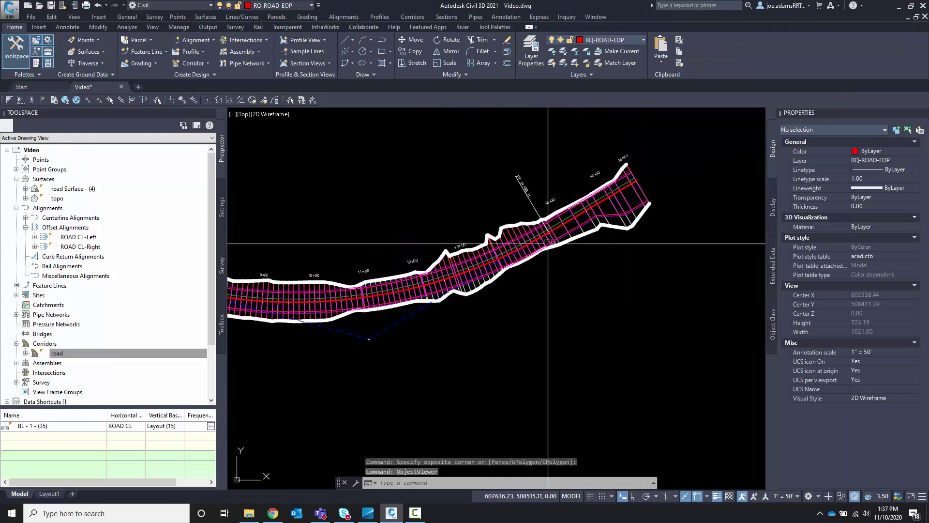
{"action": "scroll", "coordinate": [395, 290], "scroll_direction": "up", "scroll_amount": 5}
{"action": "scroll", "coordinate": [396, 290], "scroll_direction": "down", "scroll_amount": 5}
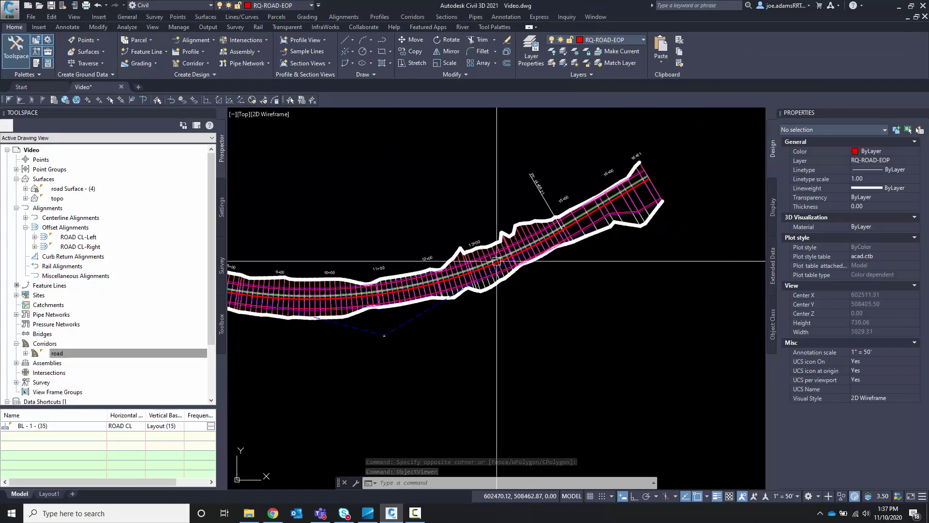
{"action": "scroll", "coordinate": [697, 195], "scroll_direction": "up", "scroll_amount": 4}
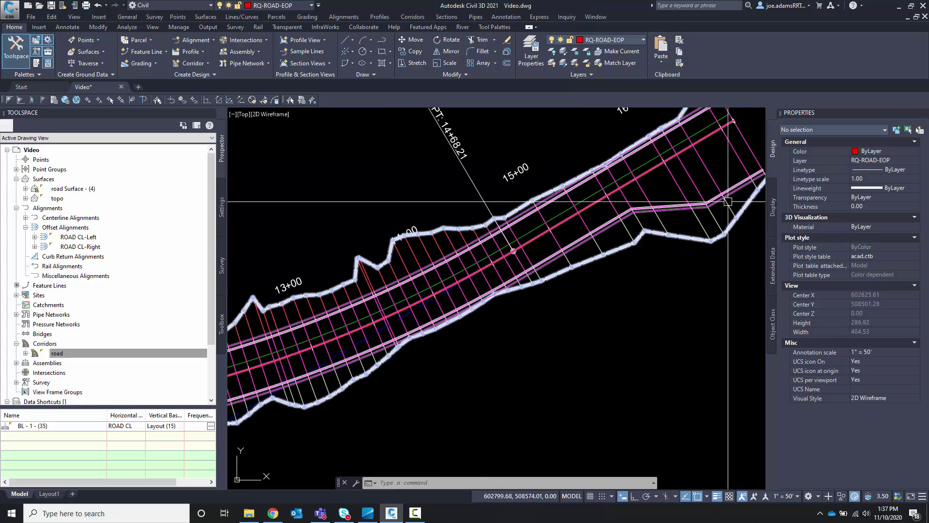
{"action": "scroll", "coordinate": [726, 201], "scroll_direction": "up", "scroll_amount": 2}
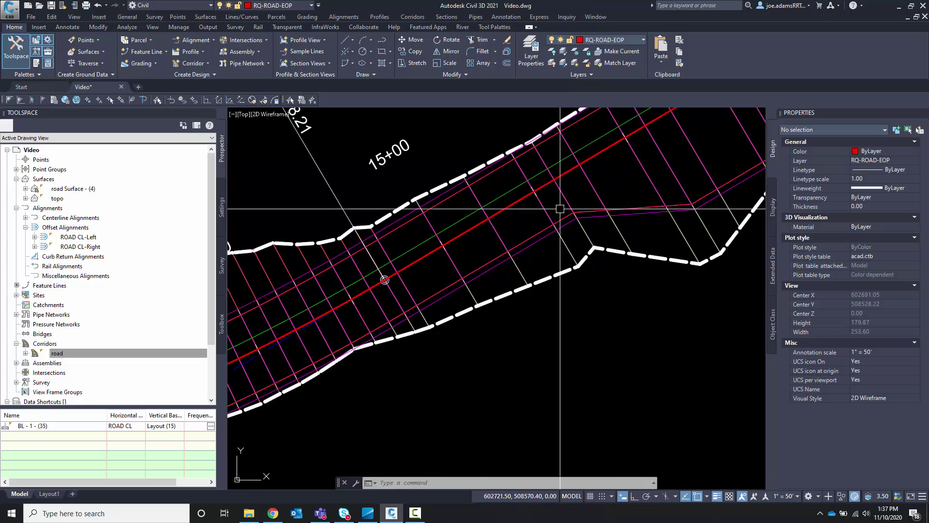
{"action": "scroll", "coordinate": [573, 218], "scroll_direction": "down", "scroll_amount": 5}
{"action": "scroll", "coordinate": [452, 252], "scroll_direction": "up", "scroll_amount": 3}
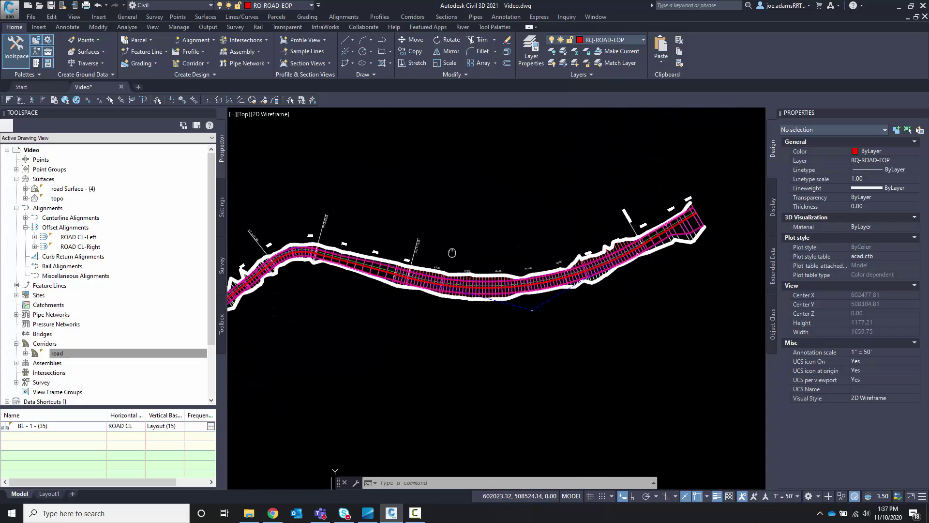